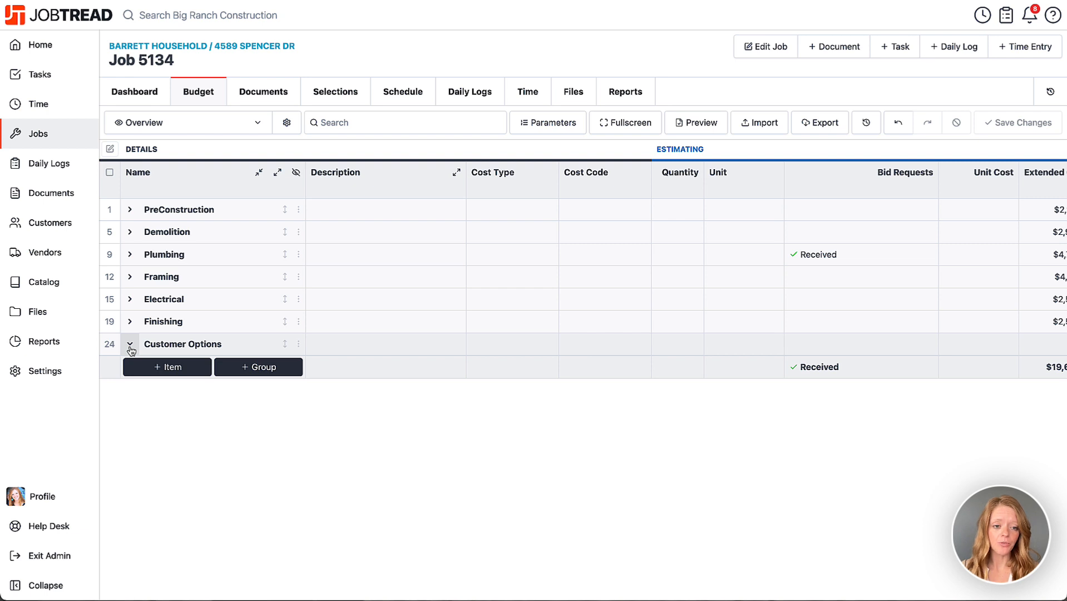
Step: Create a new cost group named Appliance Package inside the Customer Options group
left_click(300, 345)
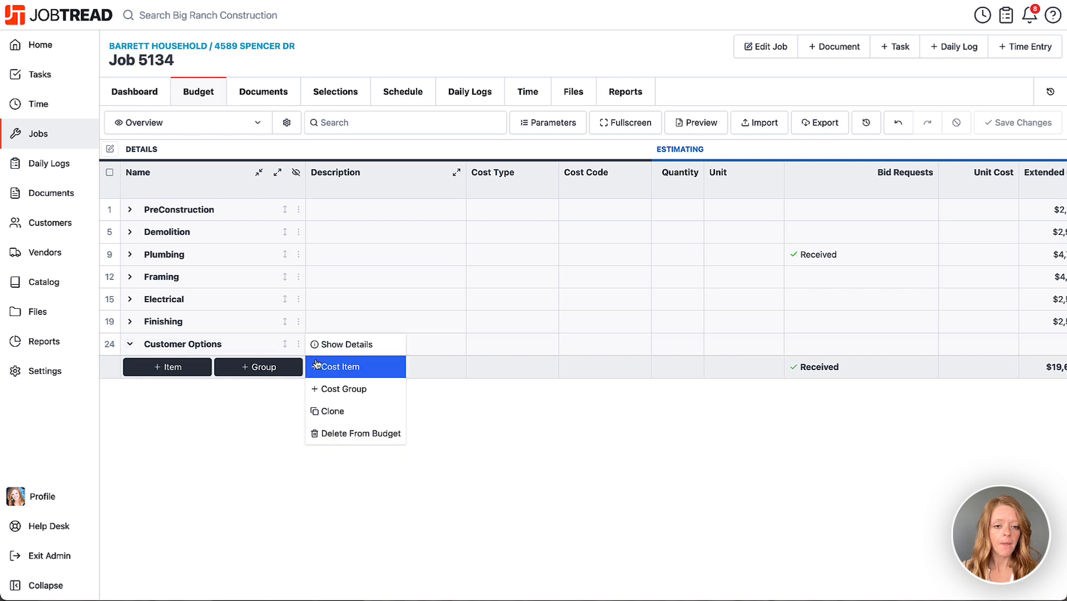
left_click(342, 389)
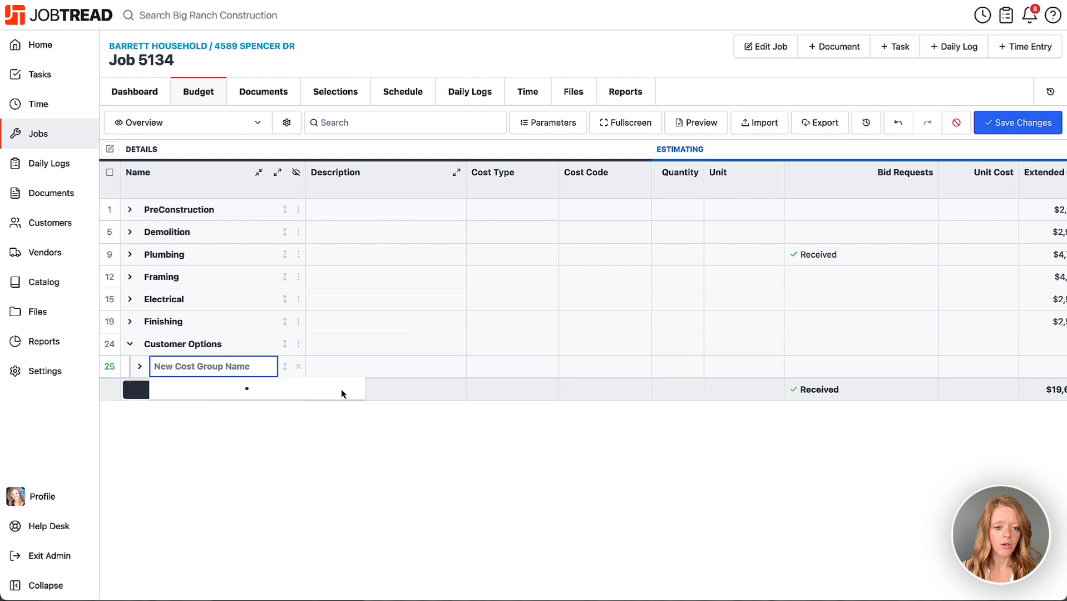
type("Appliance Package")
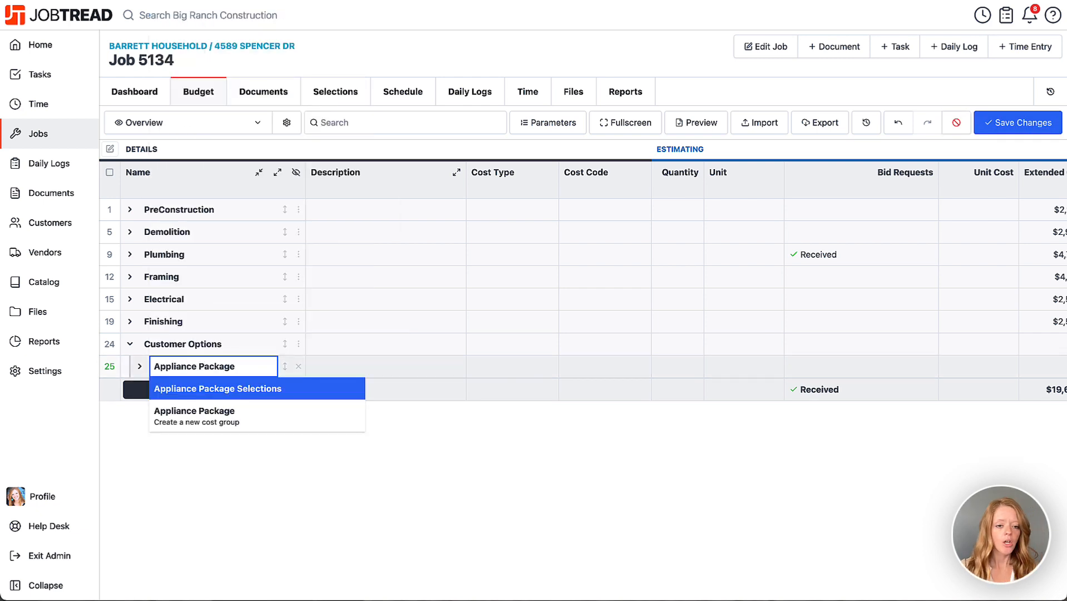
left_click(210, 420)
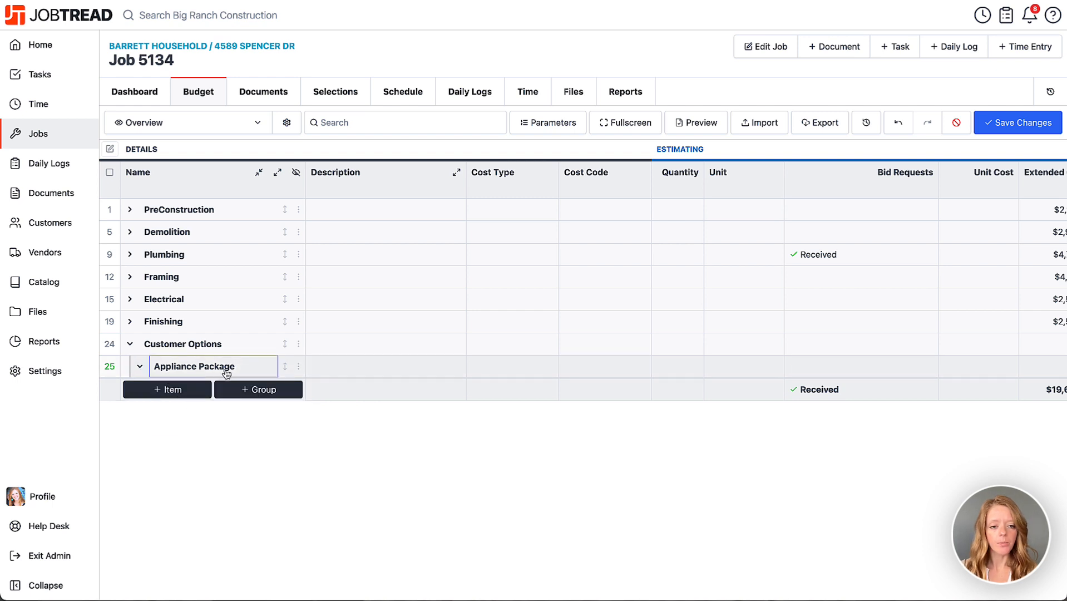
Step: Add the catalog cost item "Appliance Package - Fisher and Paykel - Stainless Steel" to the Appliance Package group
left_click(300, 367)
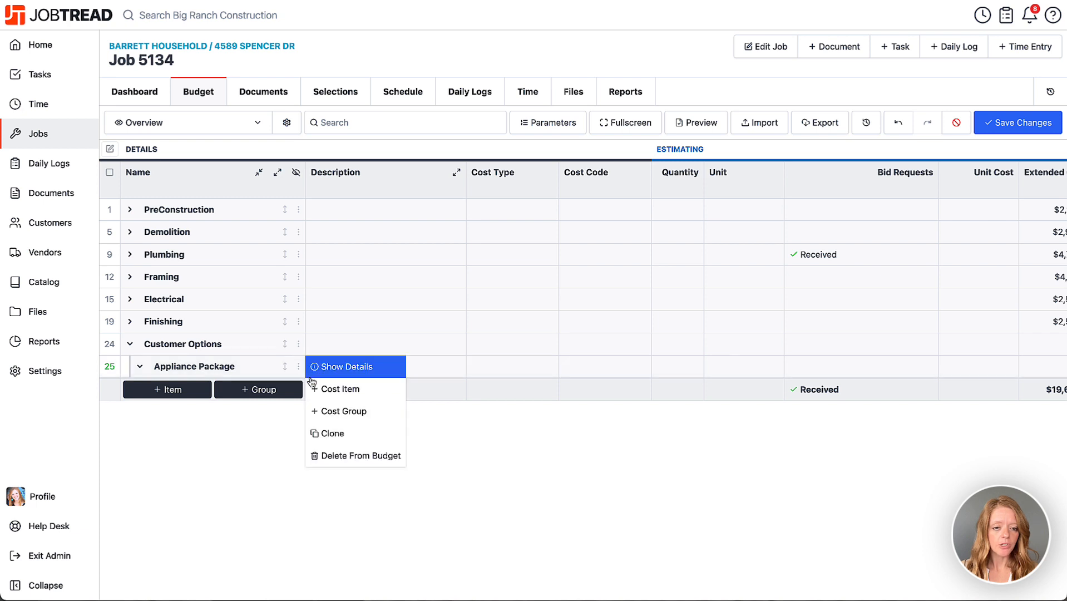
left_click(330, 391)
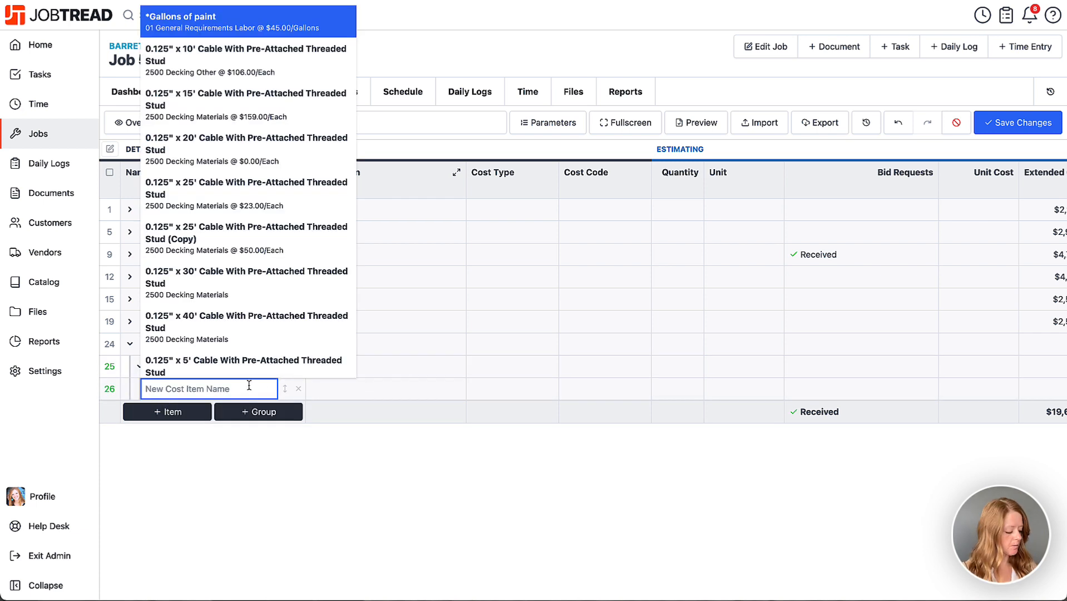
type("paykey")
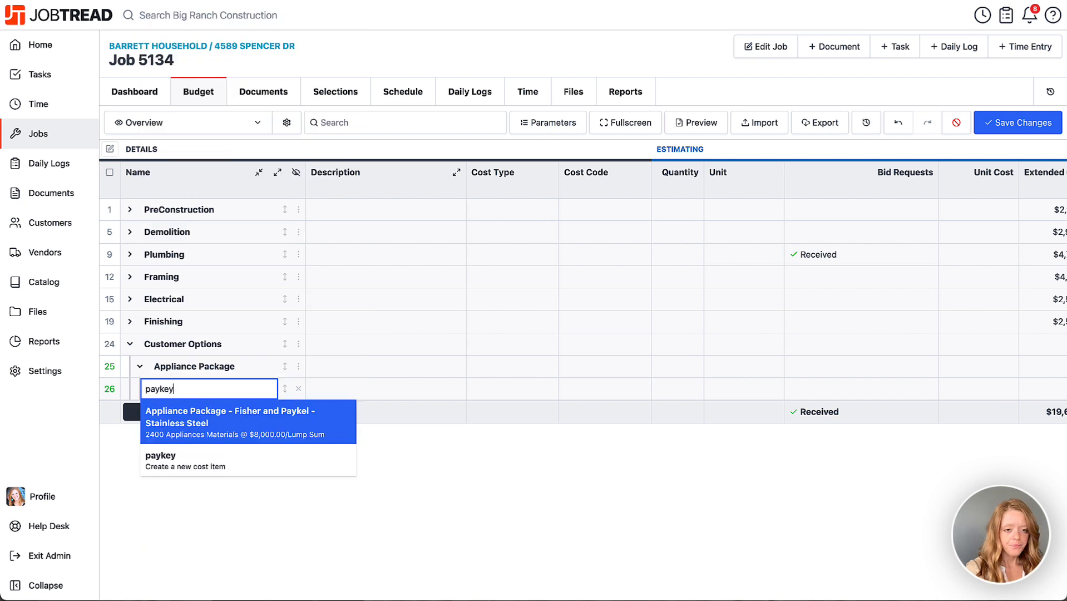
key("BackSpace")
key("Return")
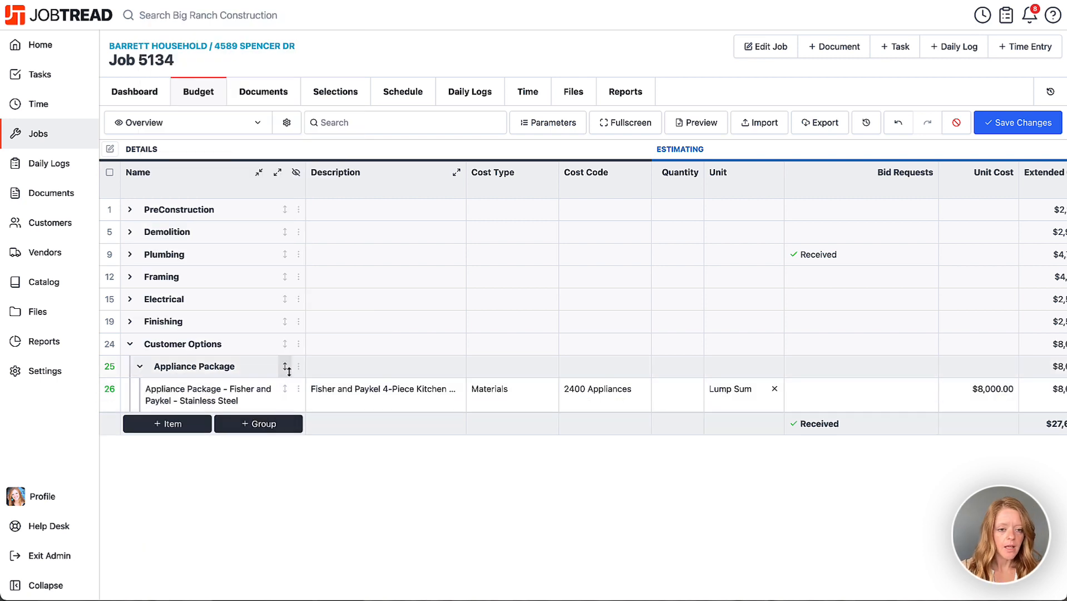
Step: Add the catalog cost item "Appliance Package - Samsung - Black Stainless Steel" to the Appliance Package group
left_click(298, 366)
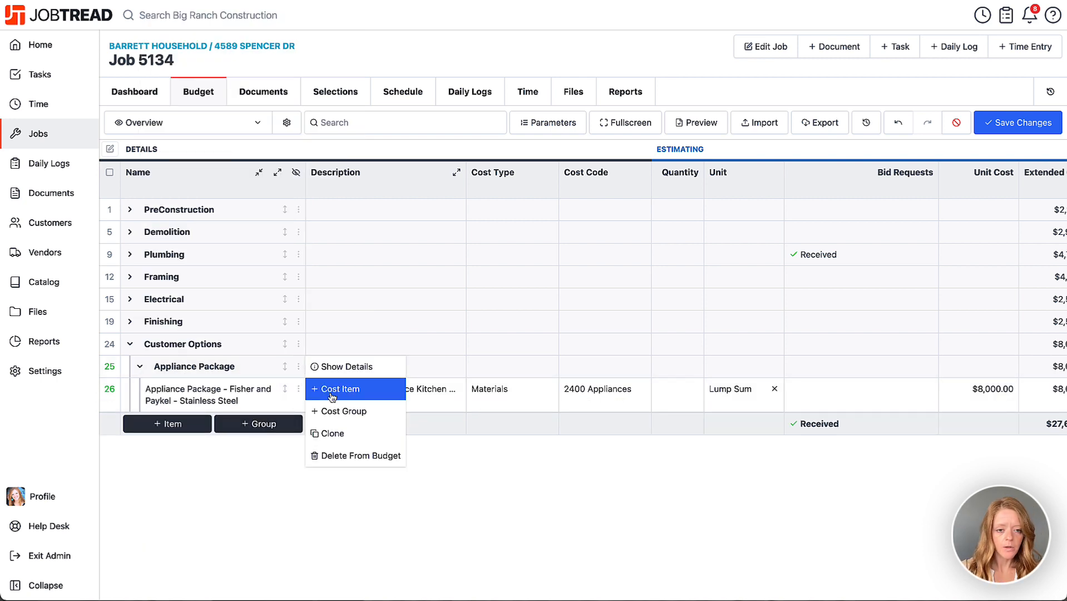
left_click(325, 406)
type("sams")
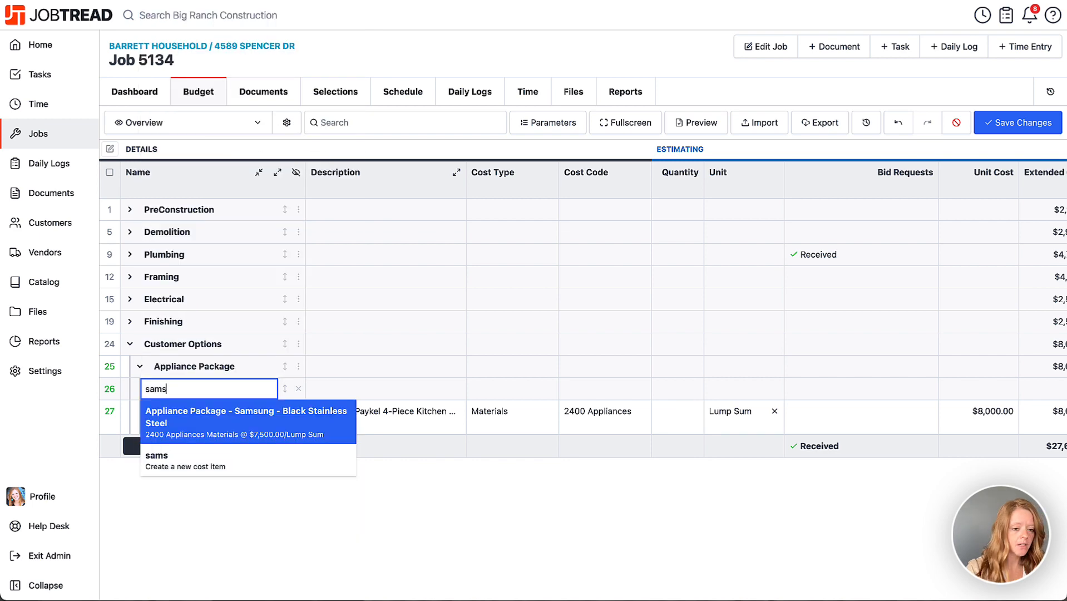
left_click(241, 412)
Step: Add the catalog cost item "Appliance Package - Maytag - Stainless Steel" to the Appliance Package group
left_click(299, 366)
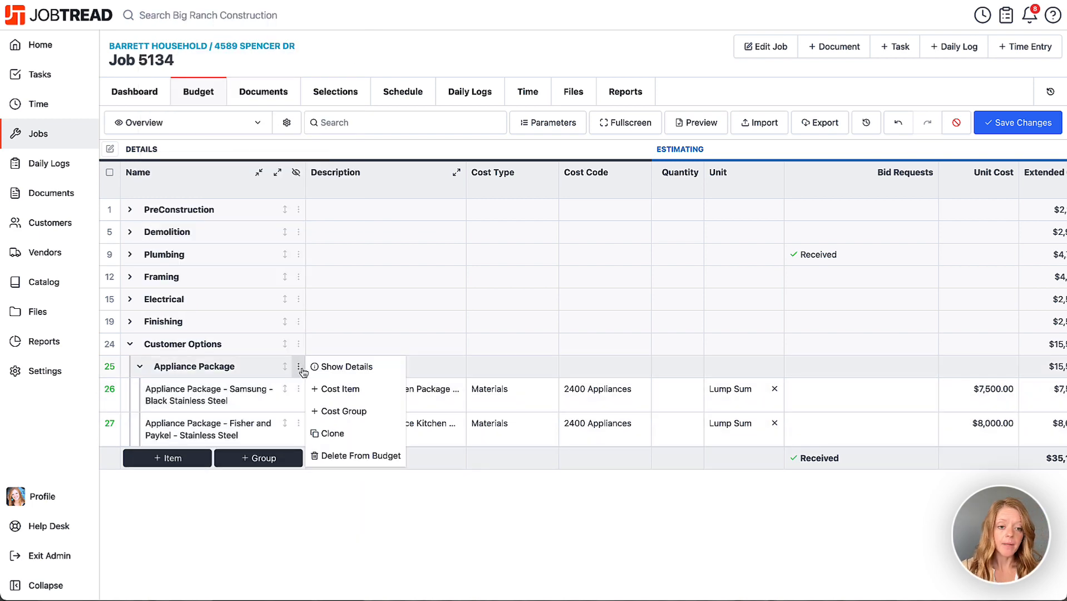
left_click(323, 393)
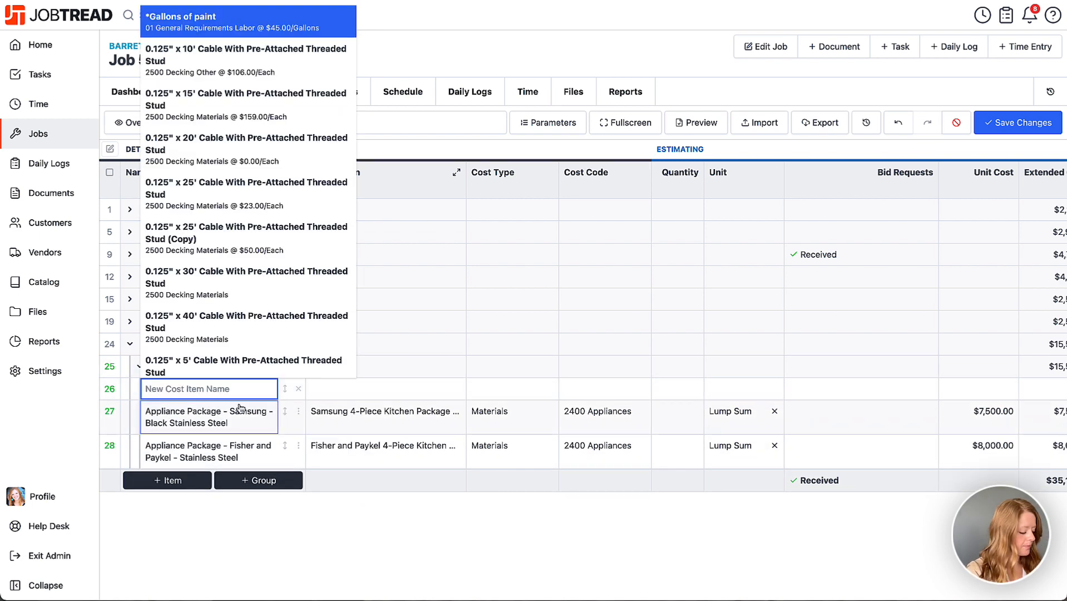
type("may")
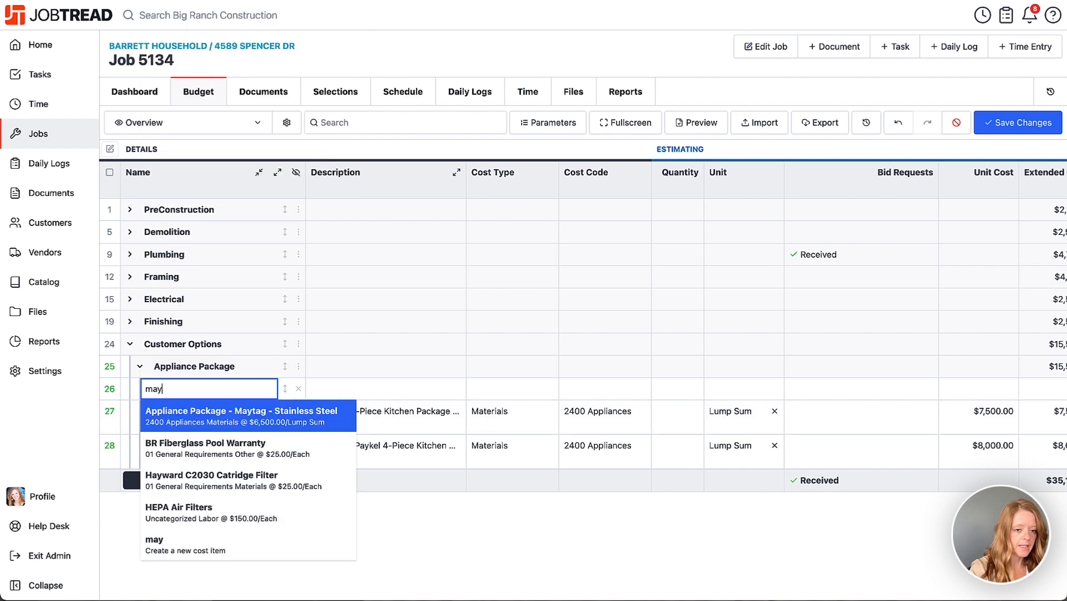
left_click(246, 417)
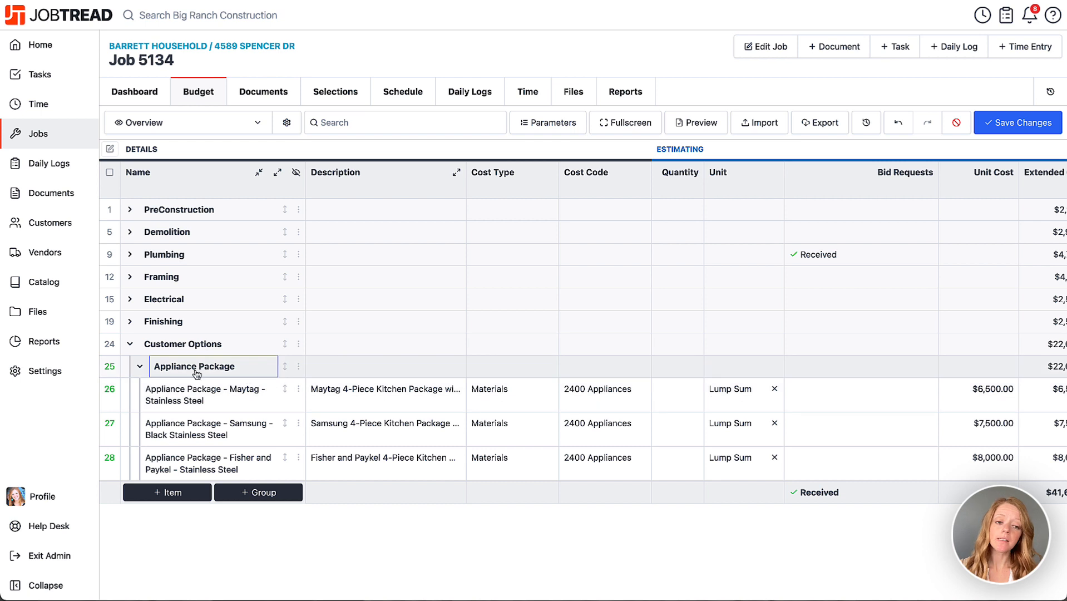
Step: Allow selections on the Appliance Package group with 1 required, 1 allowed, and Show Selection Amount Differences turned on
left_click(300, 367)
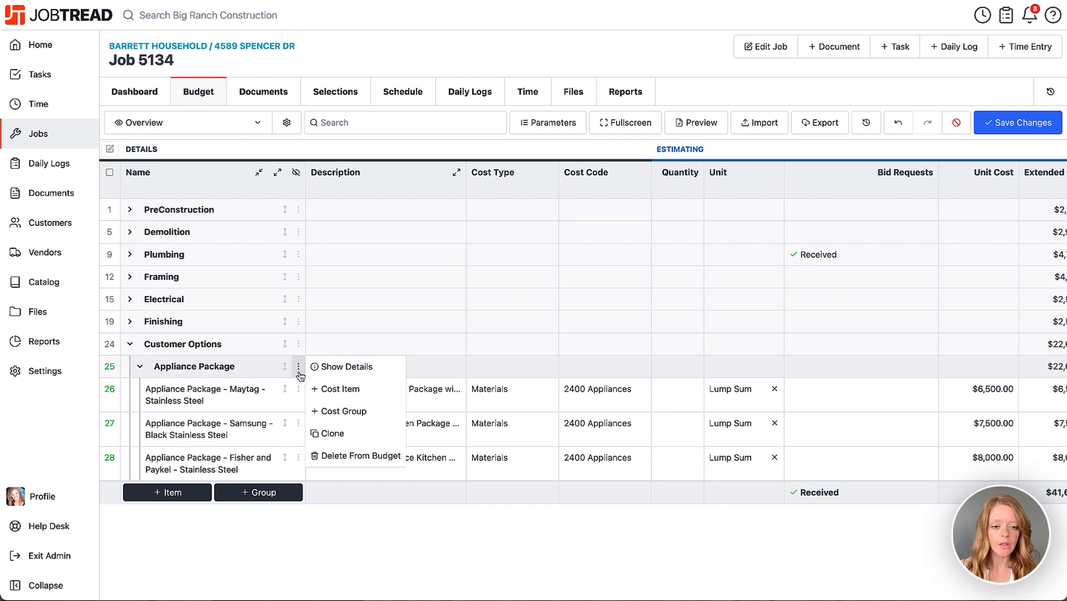
left_click(337, 373)
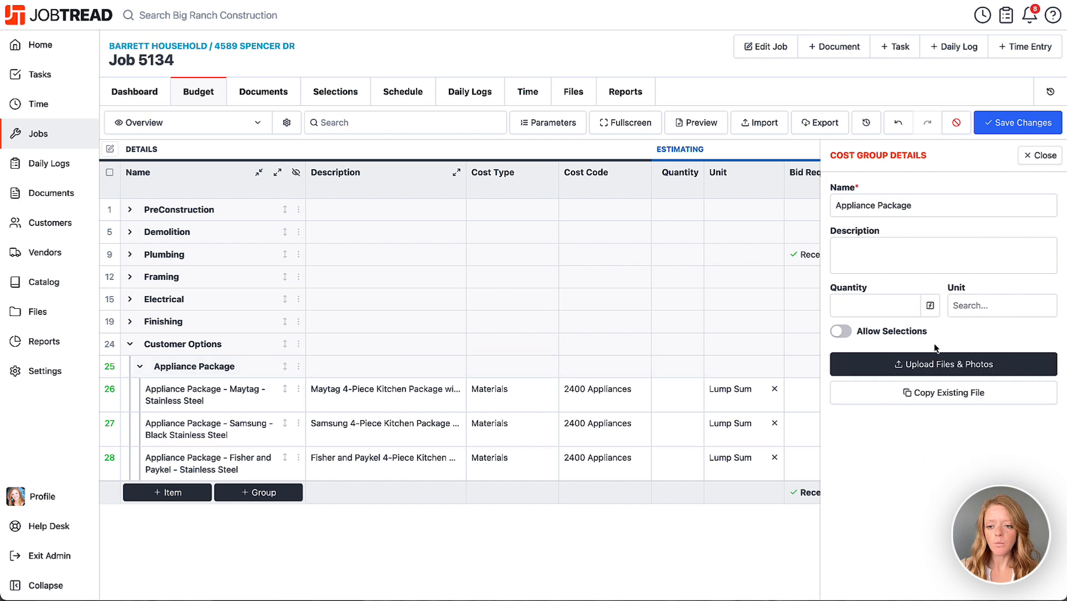
left_click(840, 331)
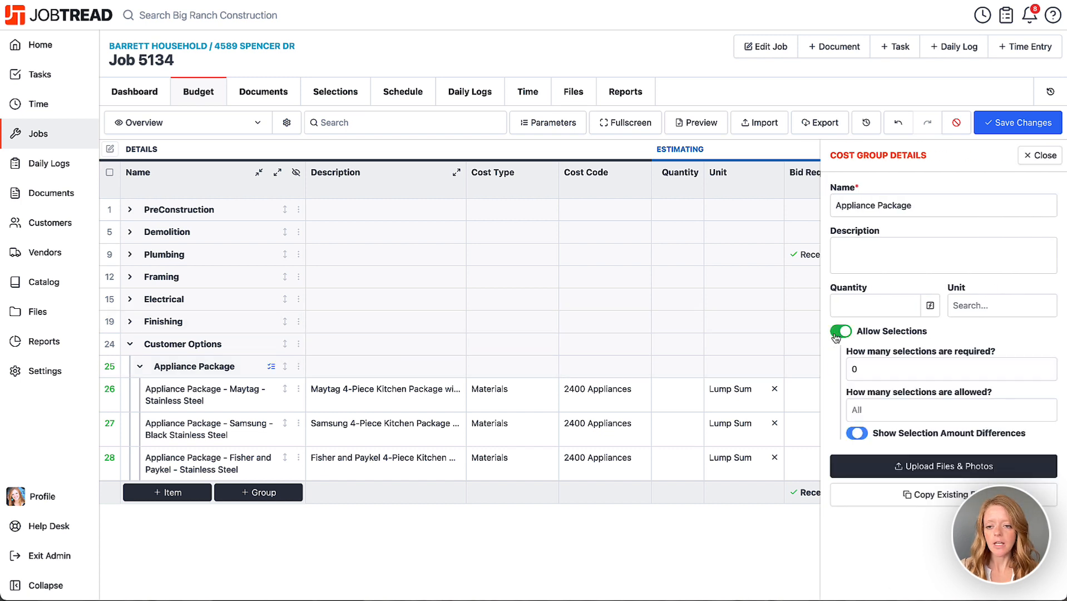
left_click(860, 365)
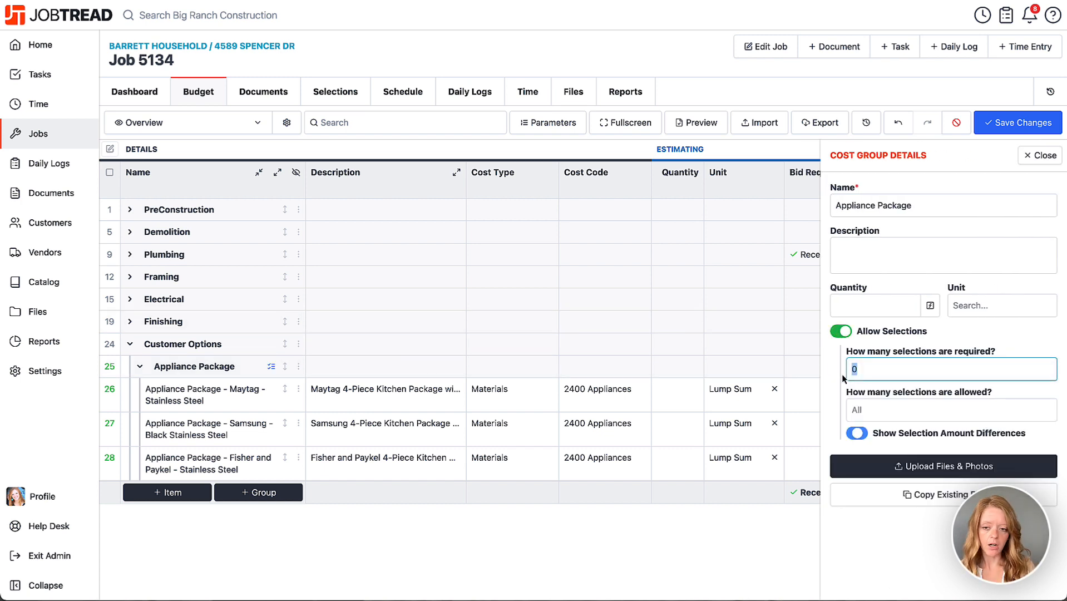
type("1")
left_click(867, 410)
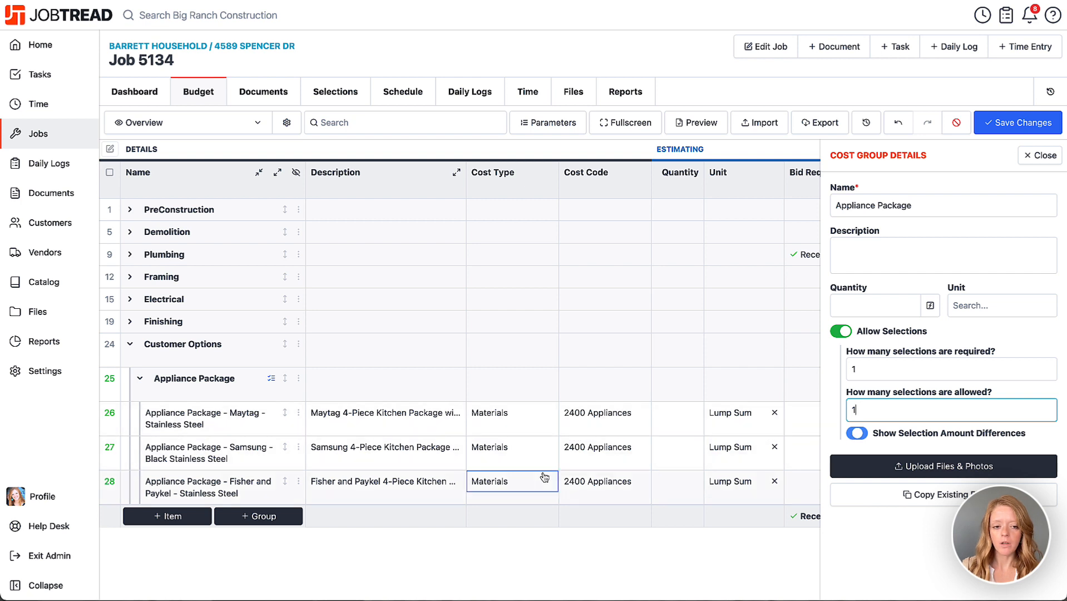
left_click(865, 435)
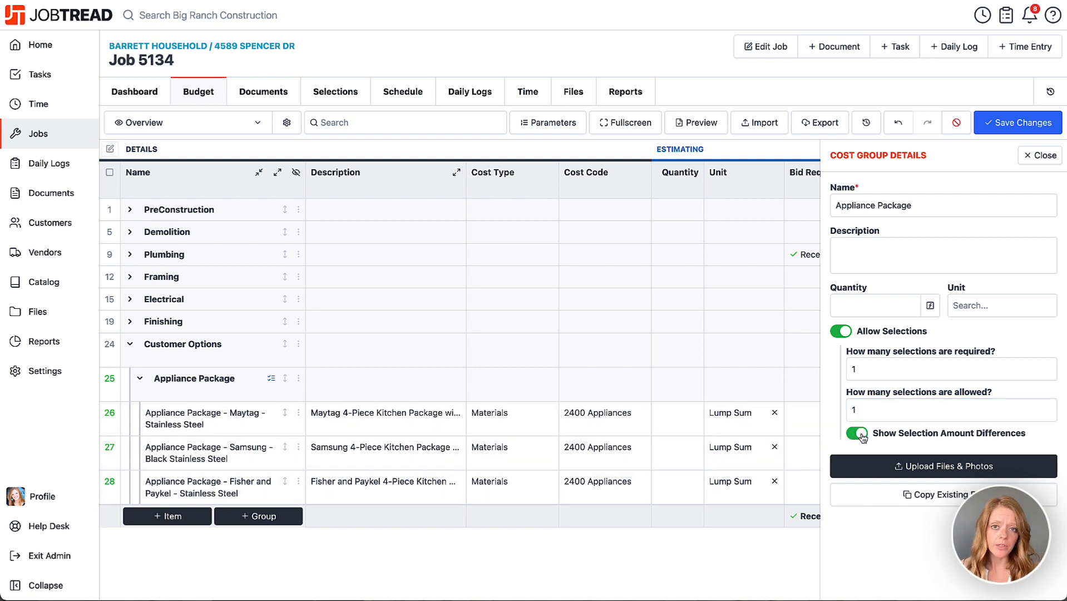
left_click(1039, 155)
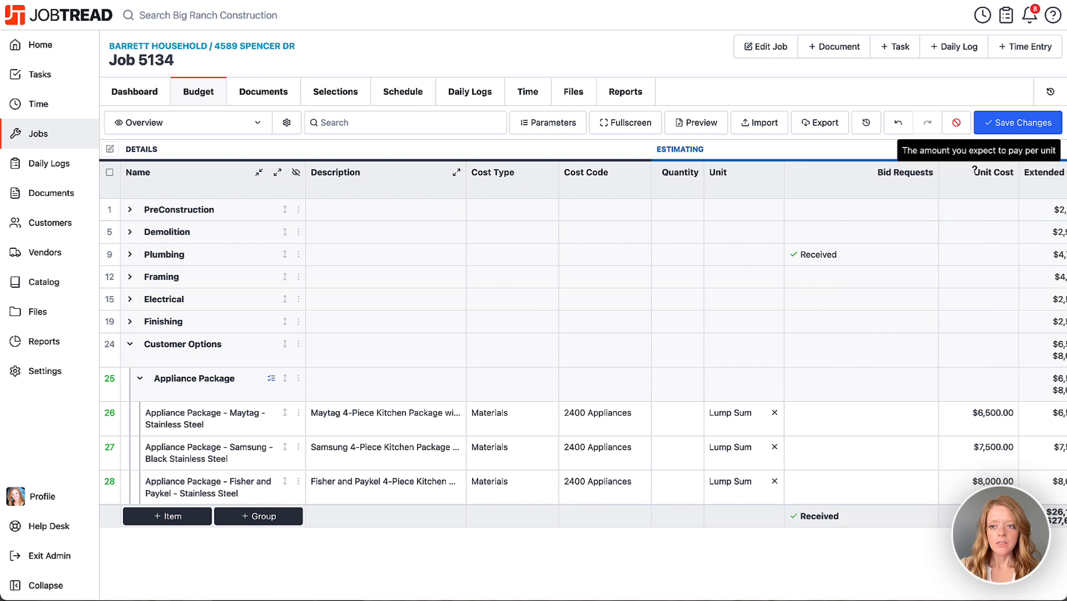
Step: Save the budget changes and expand the Appliance Package group to list its items
left_click(1017, 122)
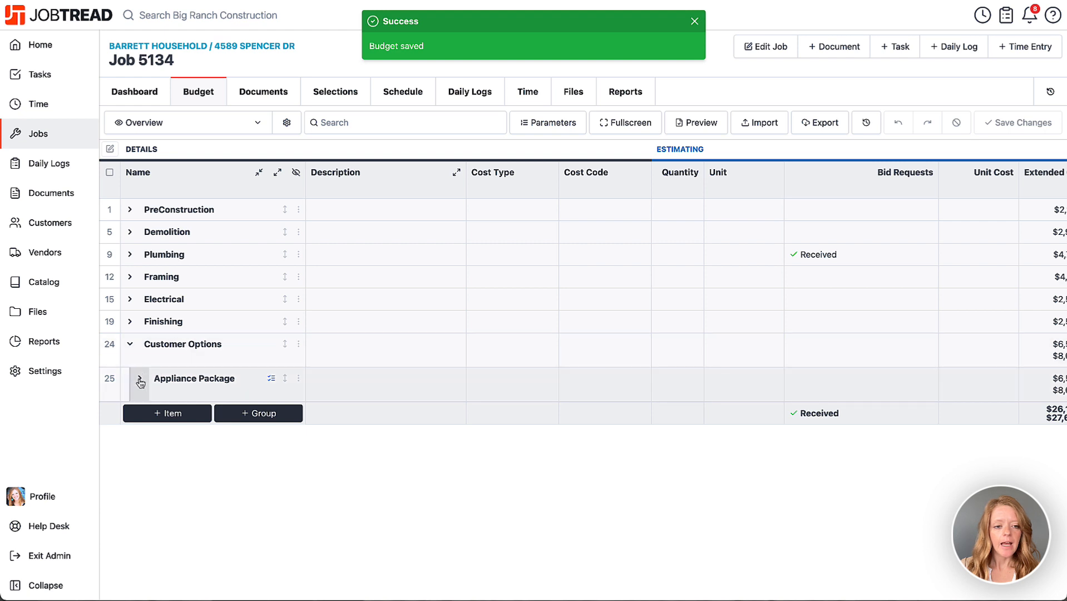
left_click(140, 378)
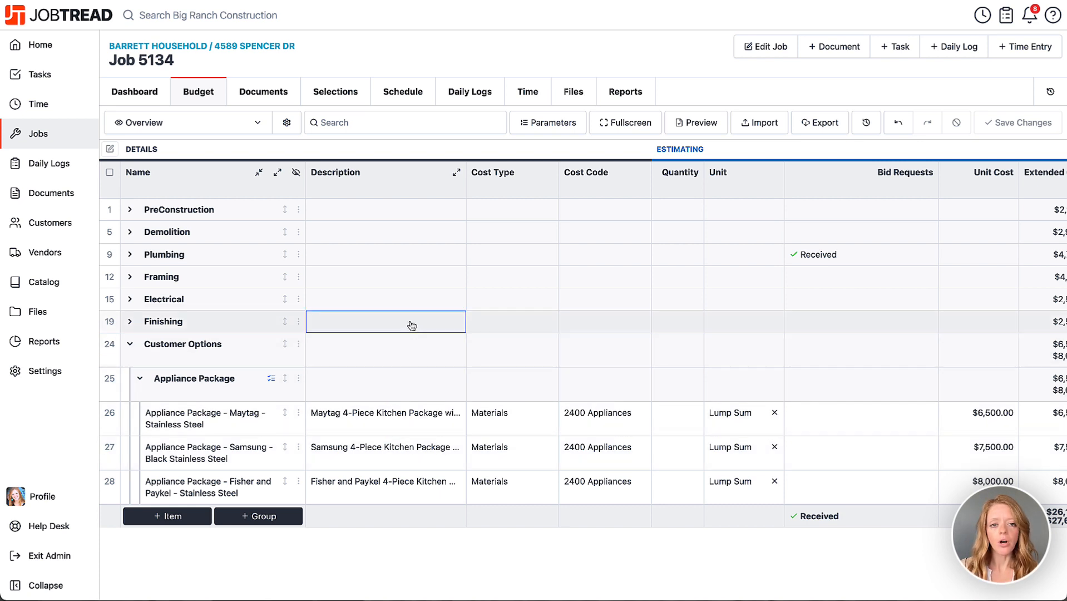
Step: Switch the Estimating column Selected off and back on in the budget view settings
left_click(286, 124)
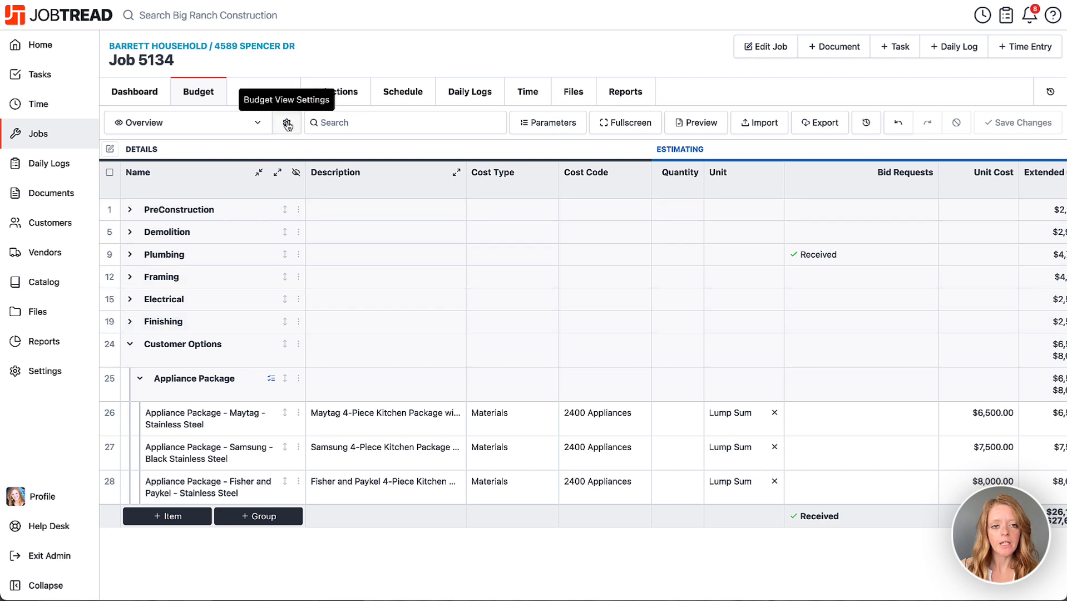
scroll(921, 482, "down", 10)
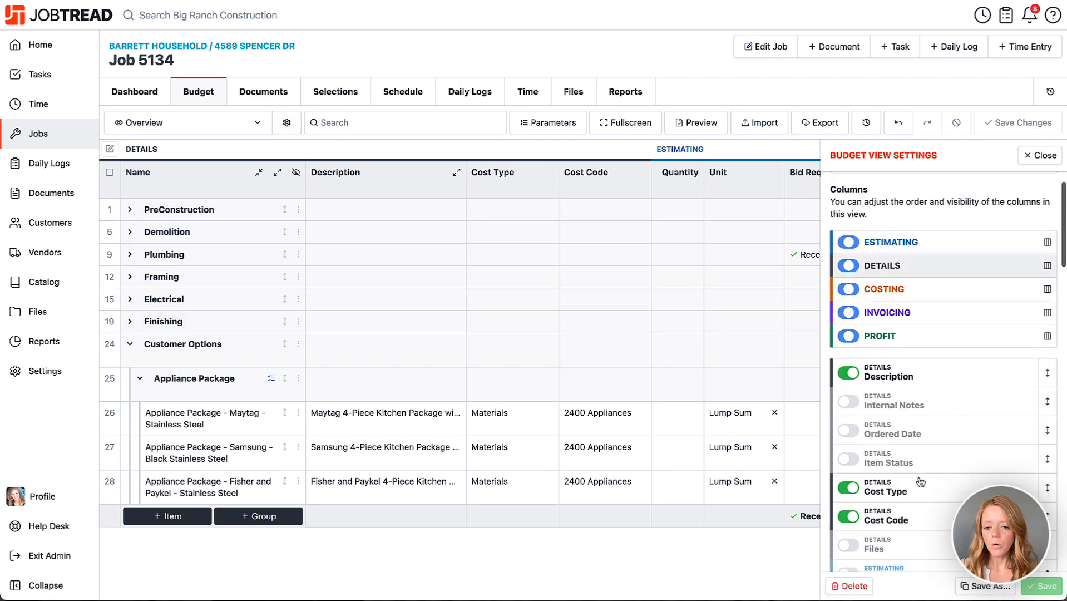
scroll(921, 482, "down", 5)
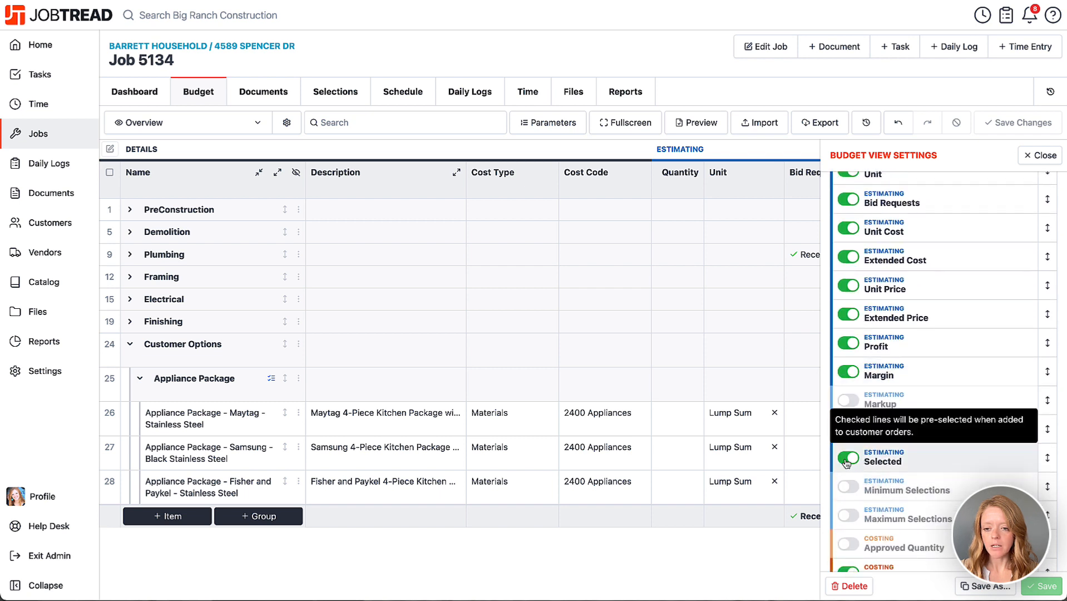
left_click(848, 458)
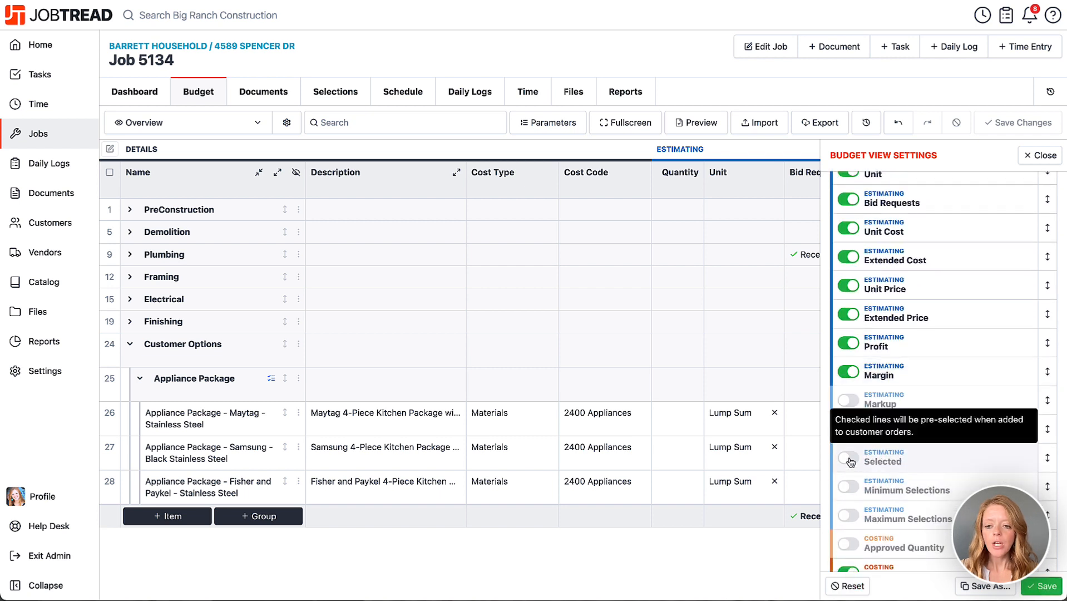
left_click(851, 460)
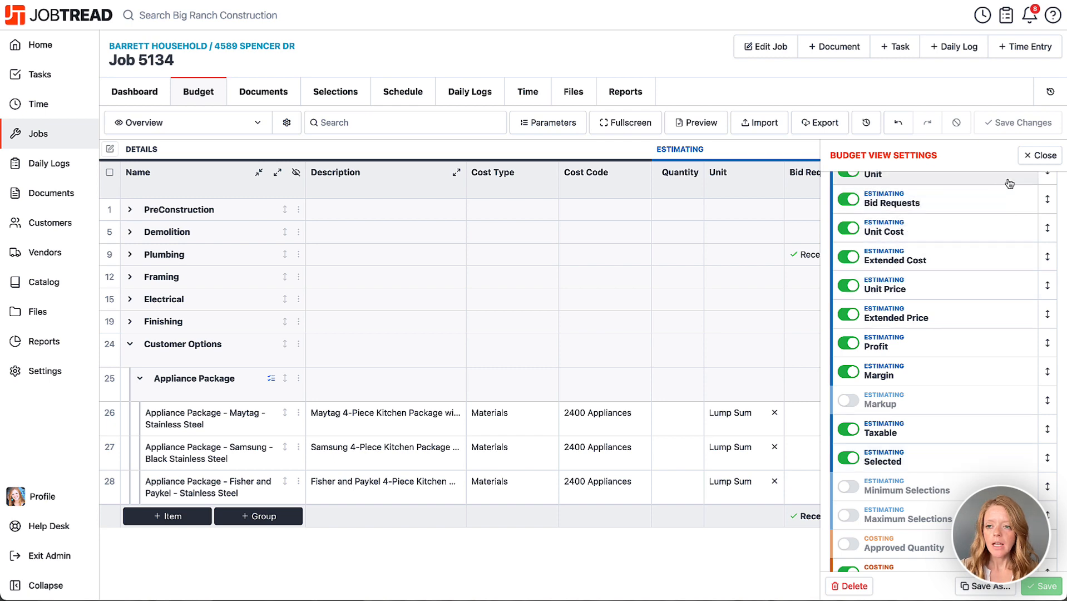
left_click(1027, 156)
Step: Mark the Maytag appliance package as the preselected option, save the budget, and collapse the Appliance Package group
scroll(844, 451, "right", 10)
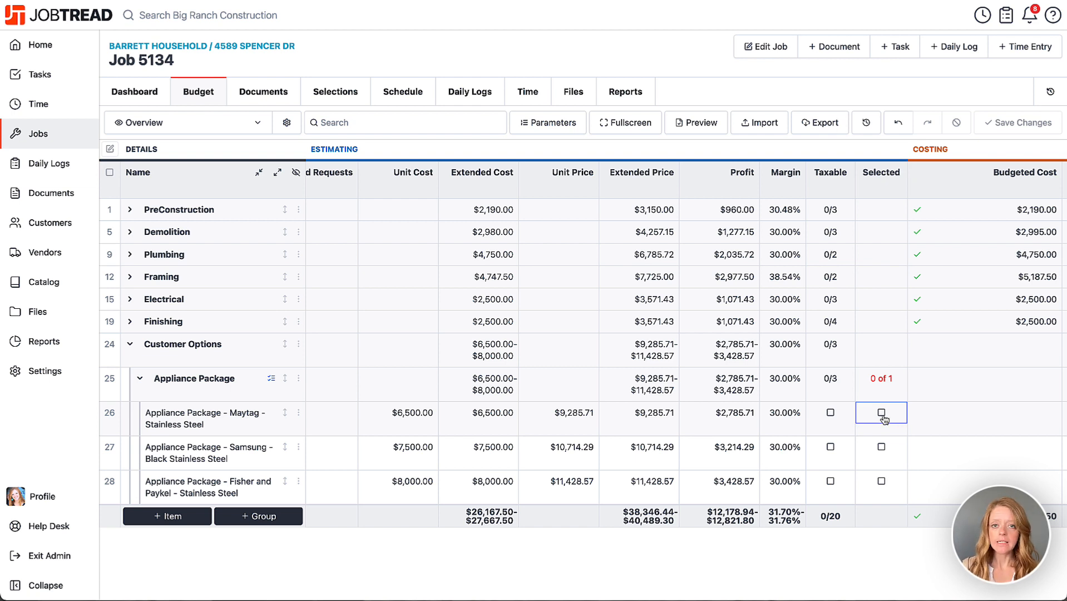
left_click(882, 414)
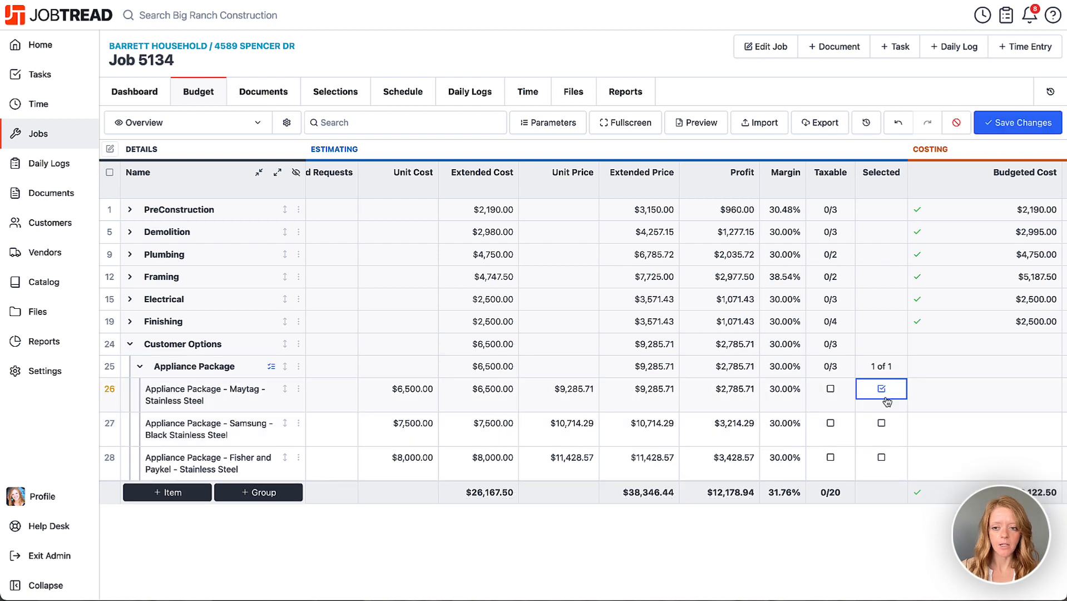
left_click(1018, 122)
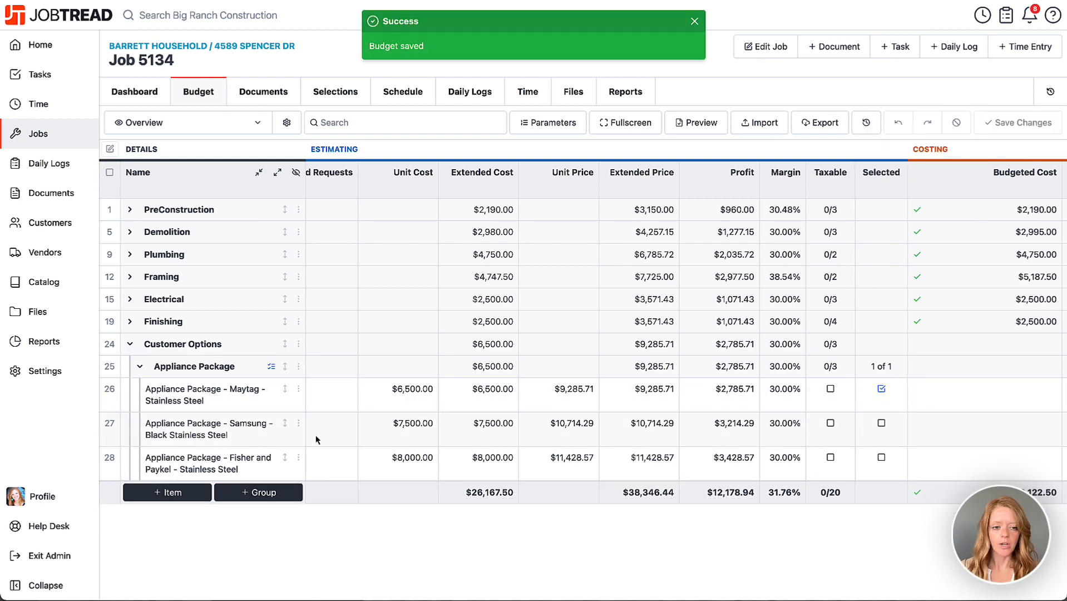
left_click(139, 368)
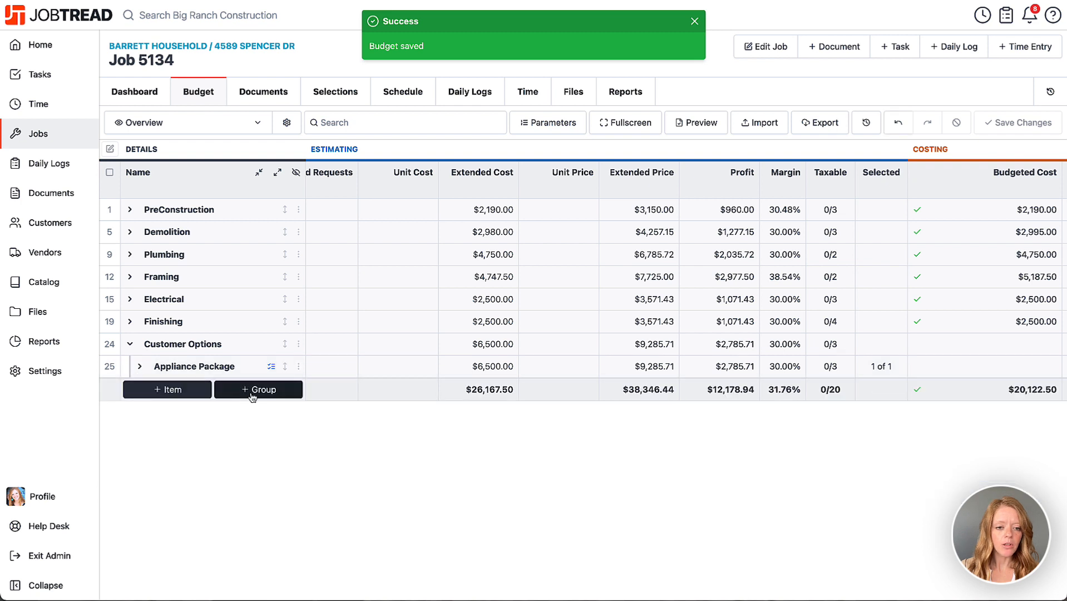
Step: Add the existing Countertop Selections cost group under Customer Options and mark Countertops: Granite as its preselected option
left_click(298, 345)
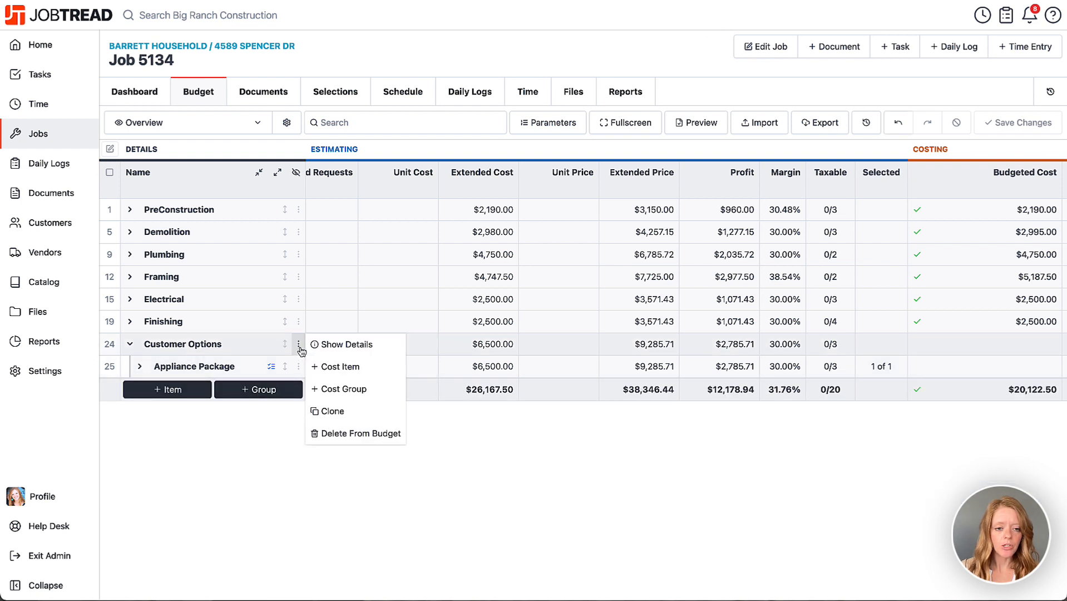
left_click(321, 389)
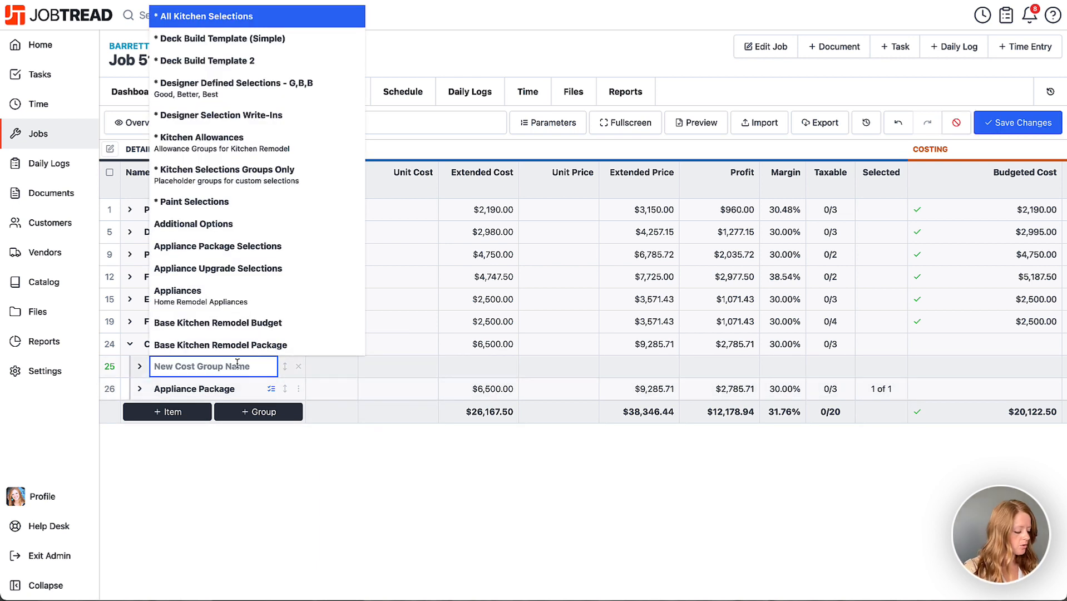
type("coun")
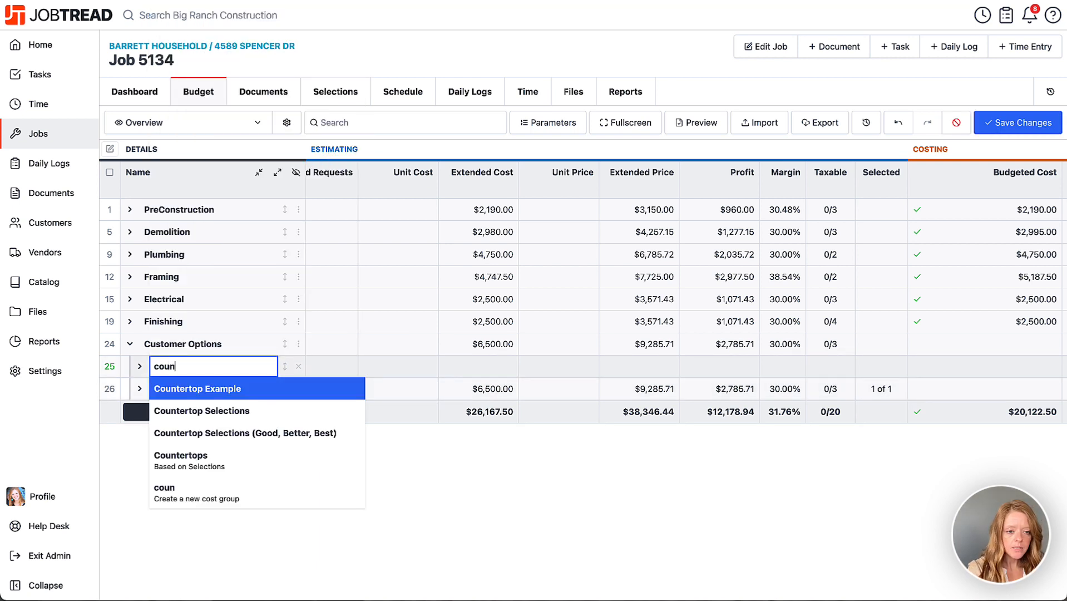
left_click(240, 415)
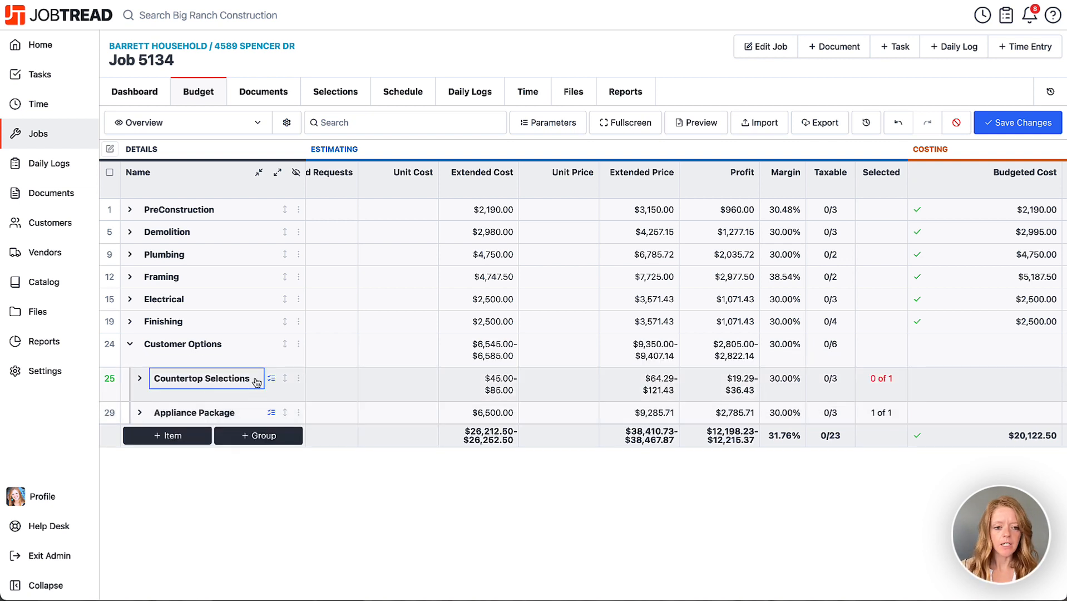
left_click(139, 379)
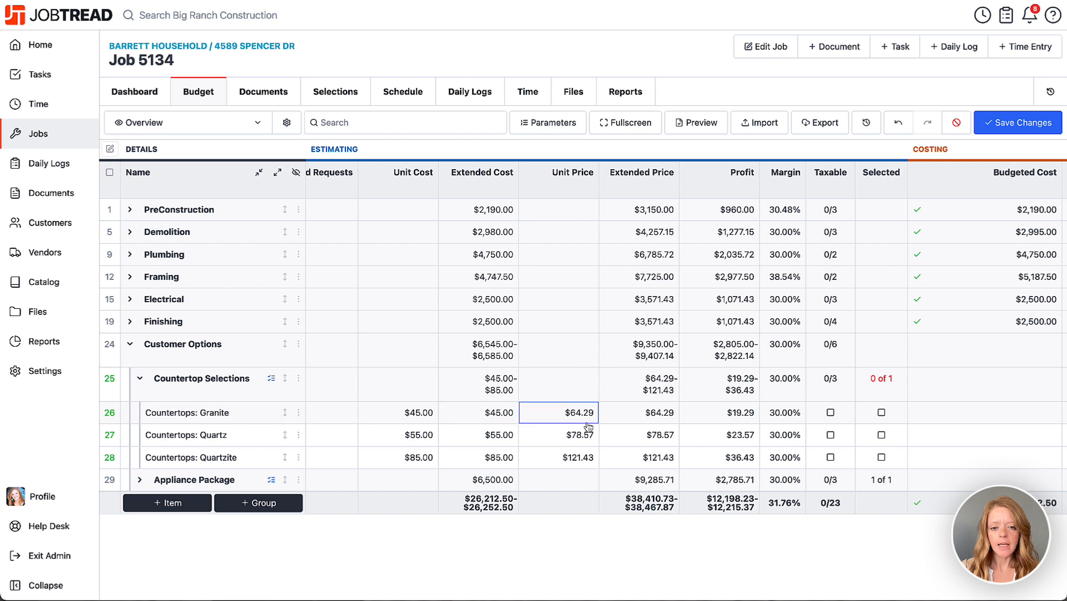
left_click(882, 413)
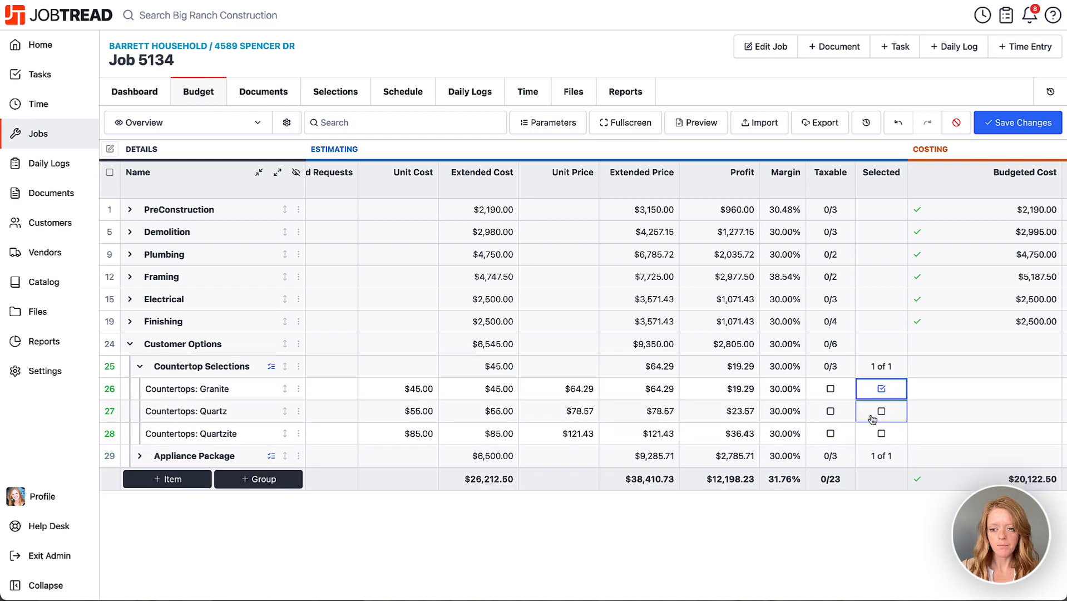
Step: Expand the Appliance Package group and set the quantity of the granite, quartz and quartzite countertop items to 40 square feet each
left_click(137, 456)
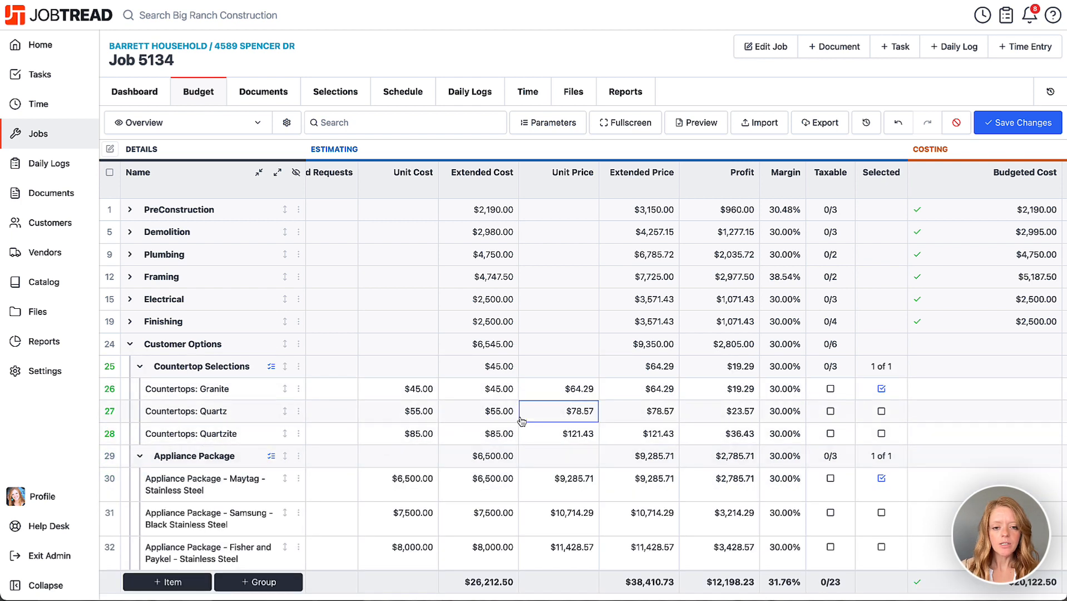
scroll(522, 422, "left", 10)
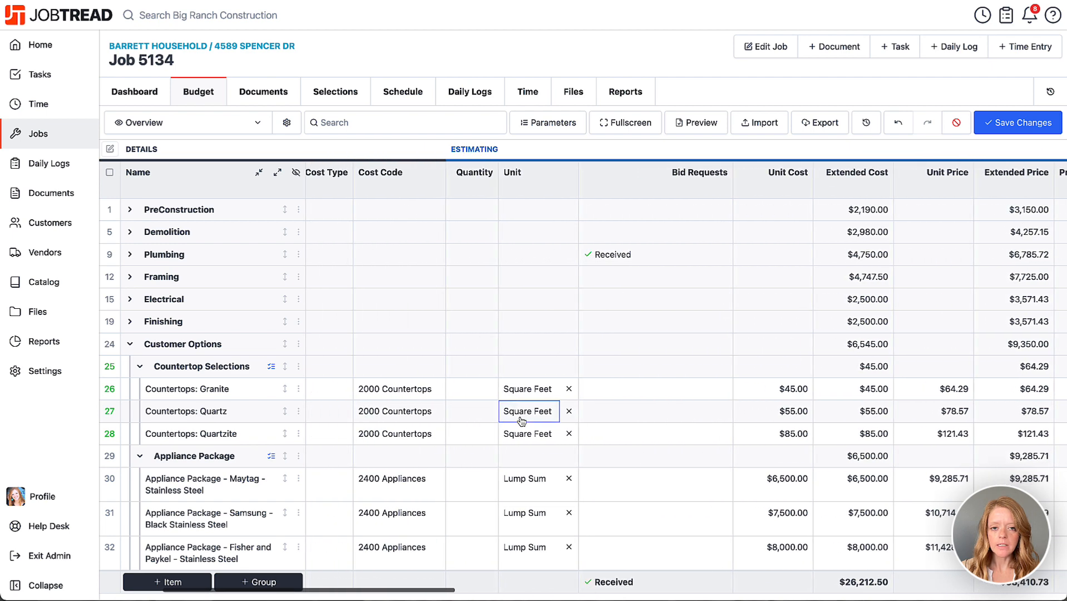
left_click(500, 388)
type("40")
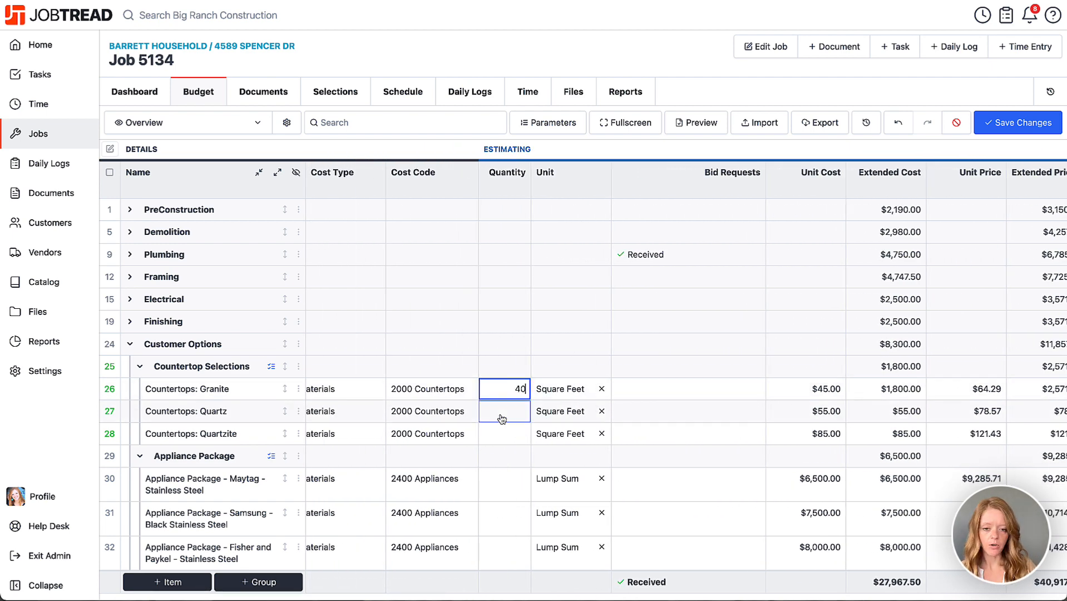
left_click(501, 411)
type("40")
left_click(504, 433)
type("40")
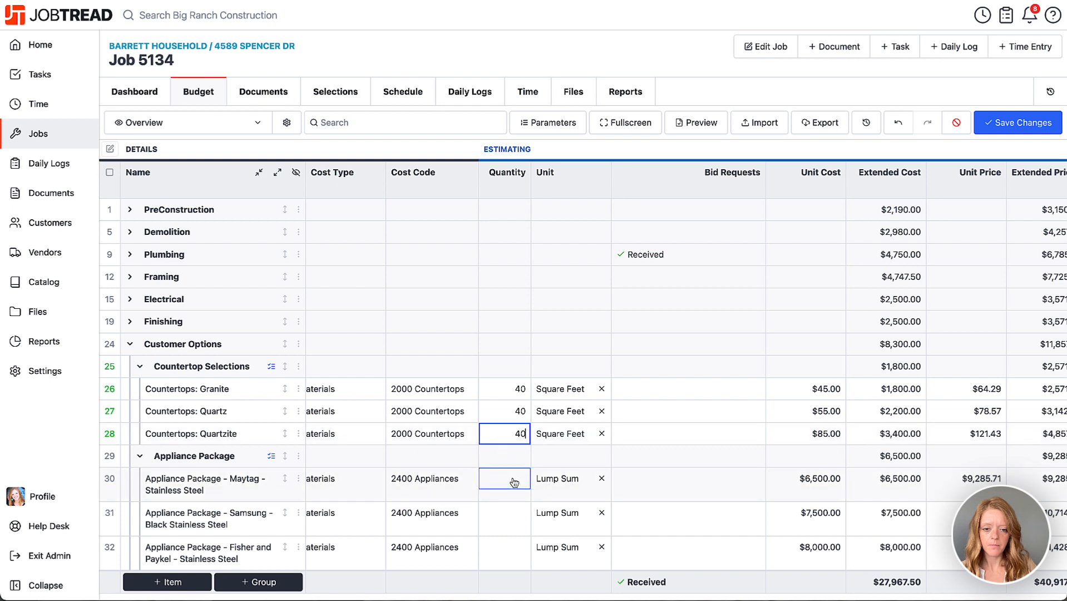
Step: Set the quantity of the Maytag, Samsung, and Fisher and Paykel appliance packages to 1 each and save the budget
left_click(513, 478)
type("1")
left_click(506, 512)
type("11")
left_click(513, 547)
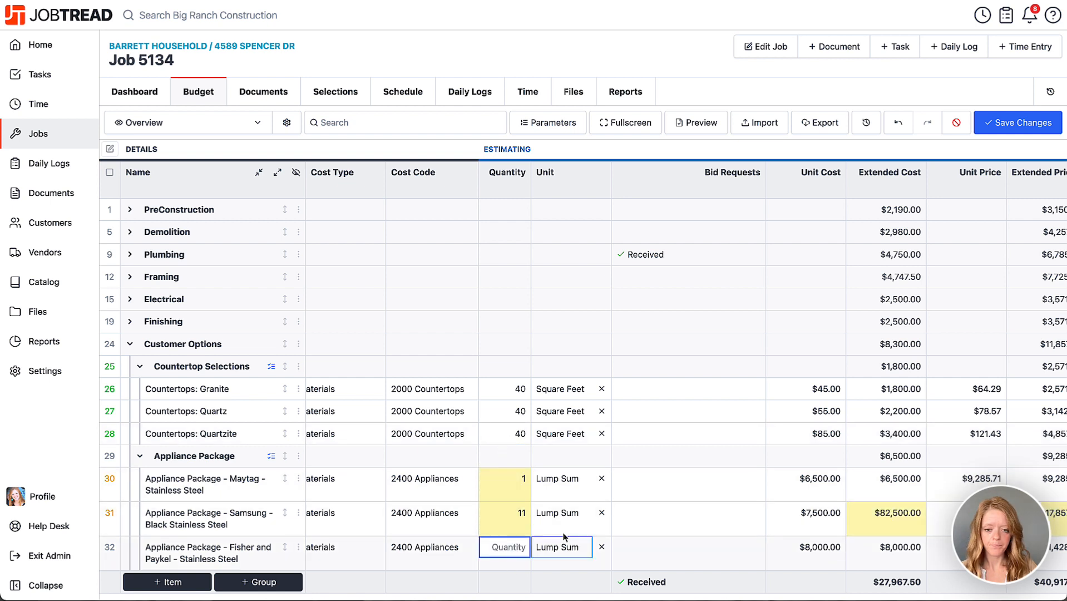
left_click(524, 514)
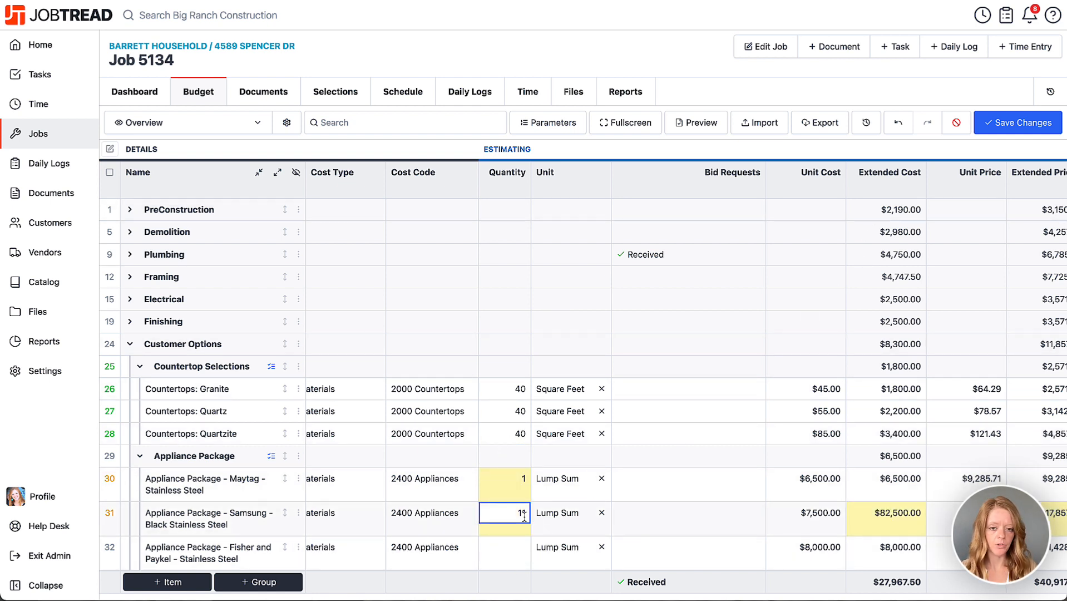
key("BackSpace")
left_click(511, 549)
type("1")
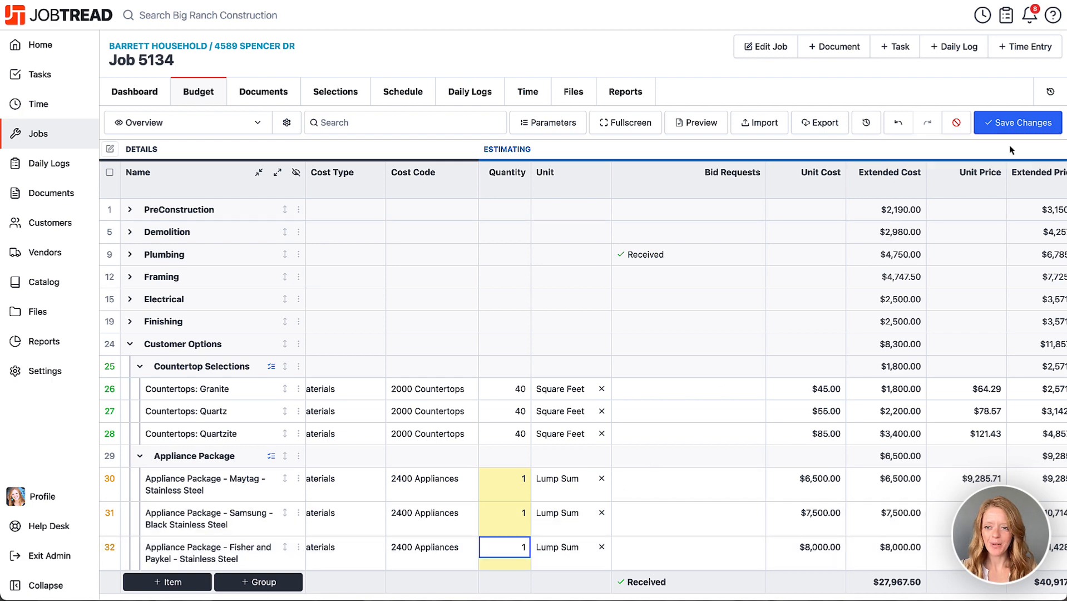
left_click(1018, 122)
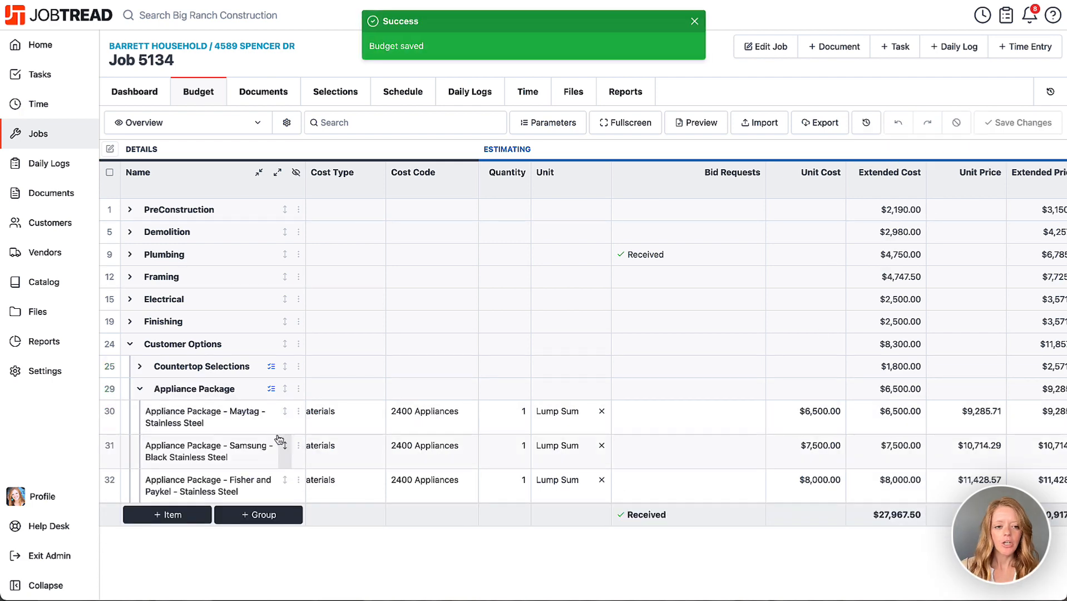
Step: Expand the Countertop Selections group and review the descriptions of the items in both selection groups
left_click(139, 366)
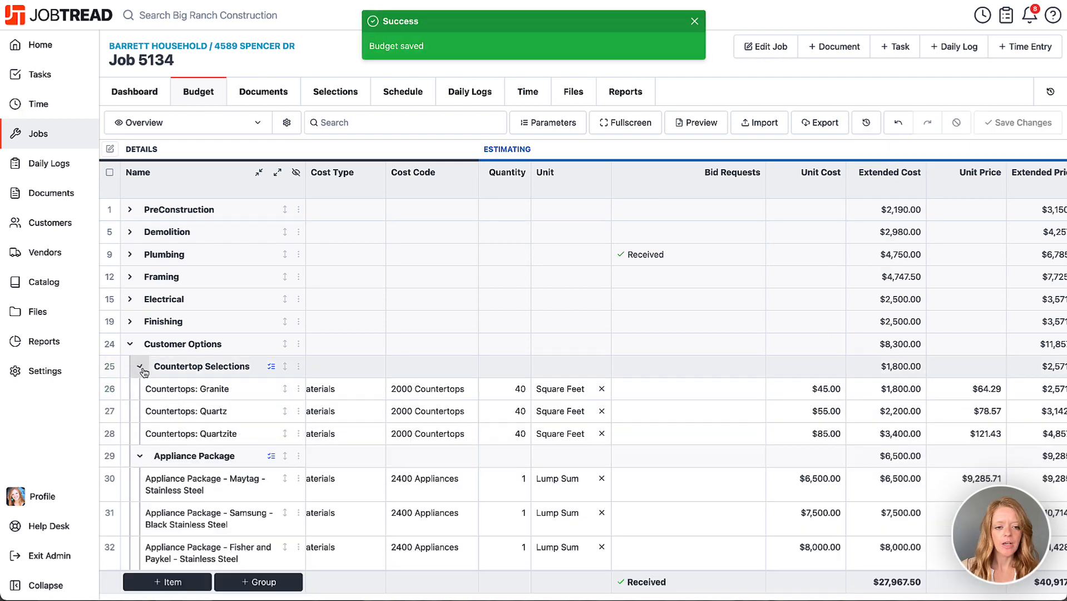
left_click(387, 462)
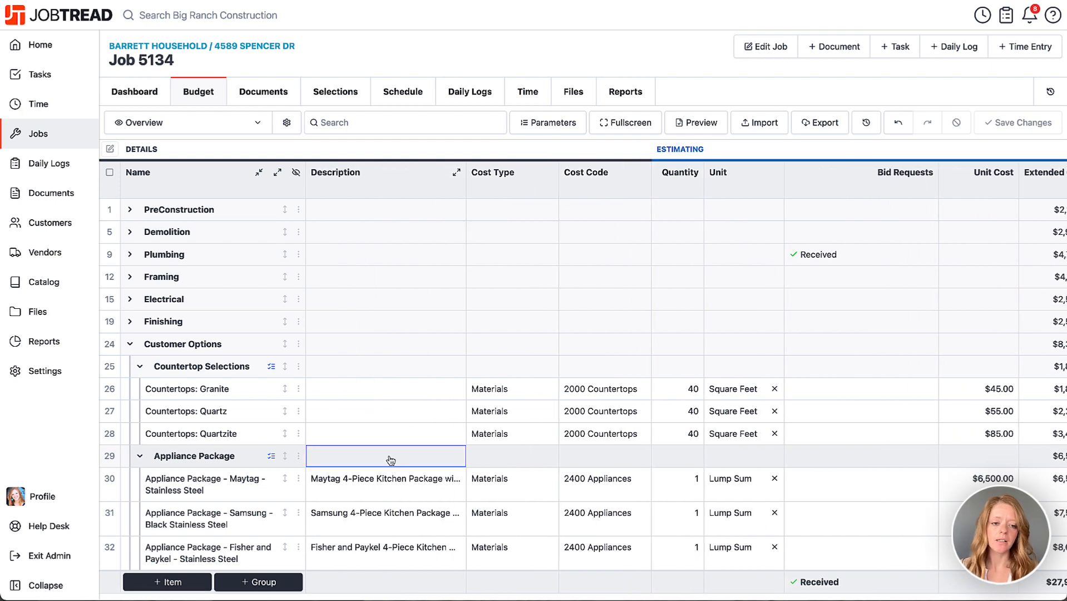
left_click(264, 411)
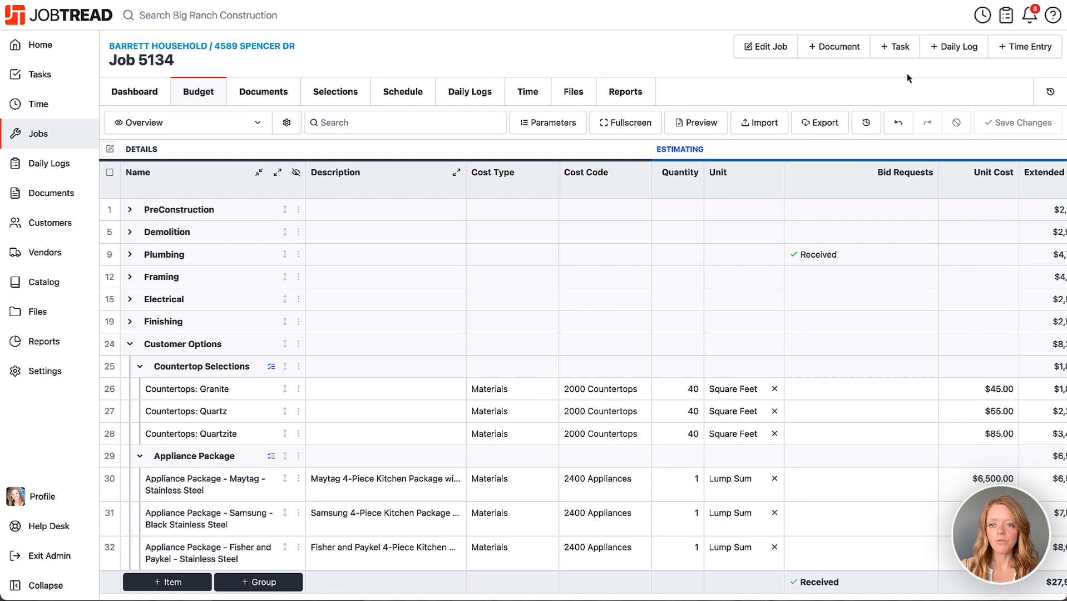
Step: Create a Proposal document for the job that includes all cost groups, from PreConstruction through Customer Options
left_click(835, 49)
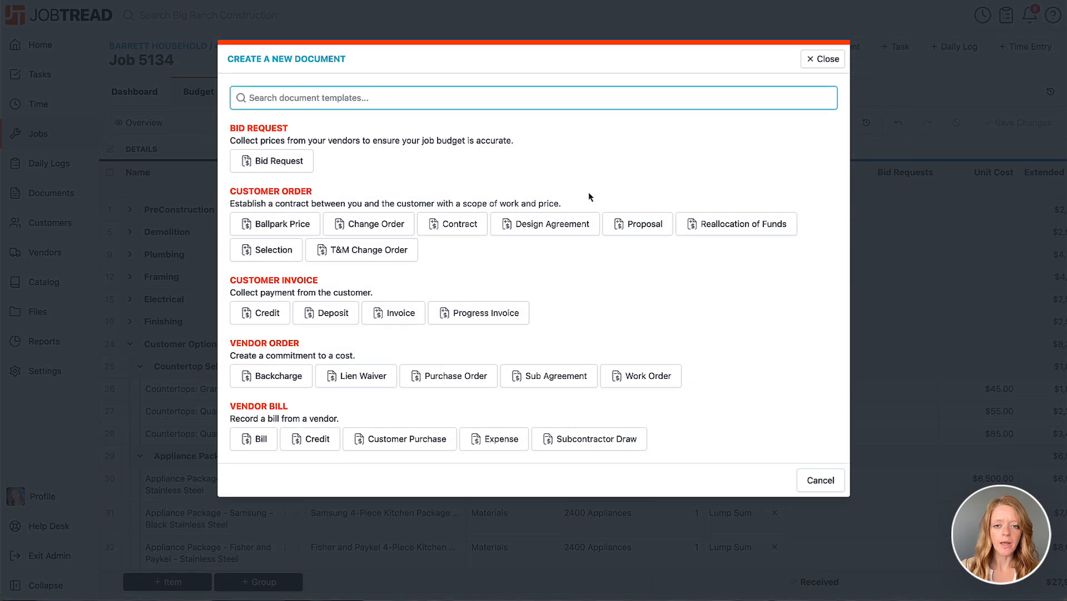
left_click(660, 229)
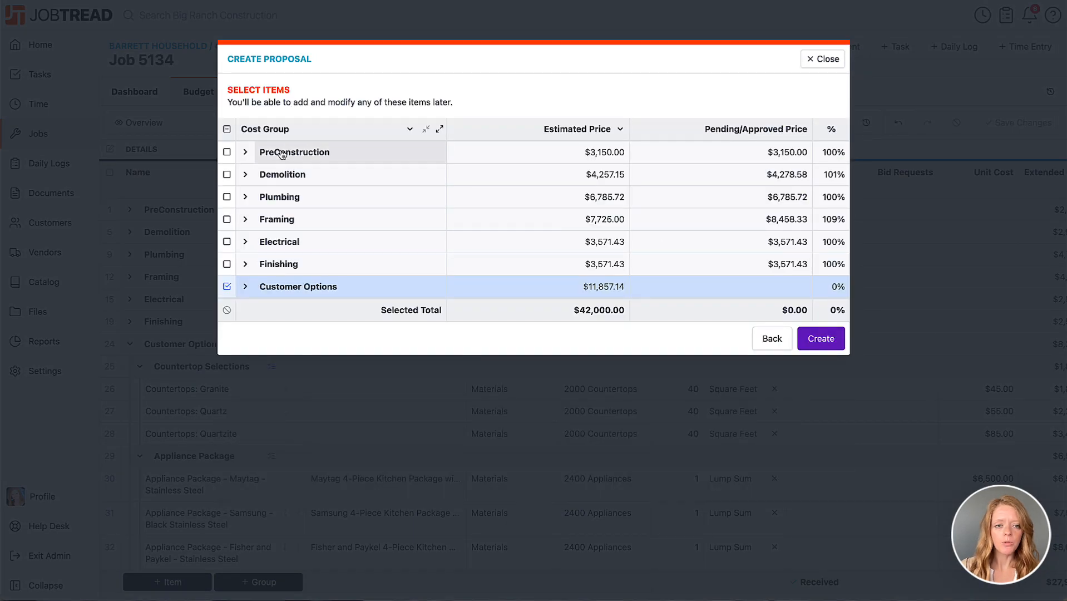
left_click(227, 129)
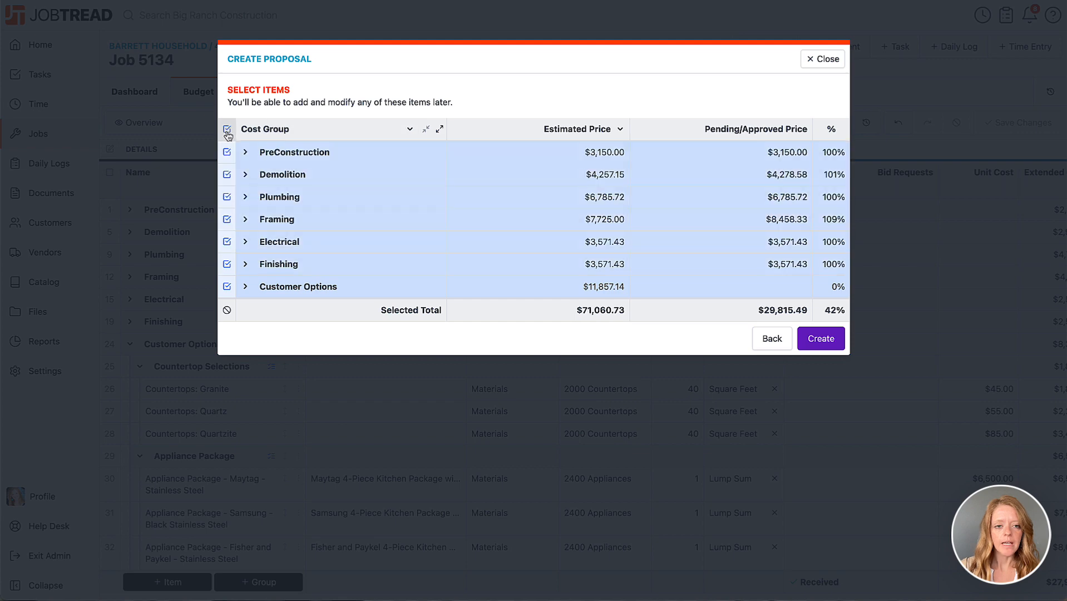
left_click(814, 339)
Step: Hide the sub items of the PreConstruction, Demolition, Plumbing, Framing, Electrical and Finishing groups in the proposal
scroll(317, 439, "down", 3)
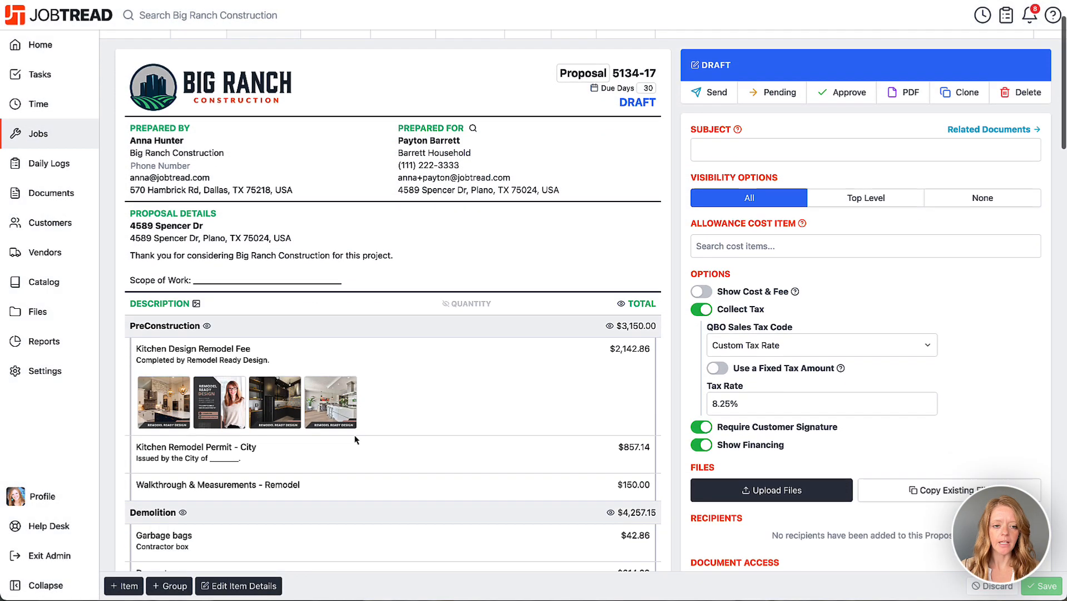
left_click(206, 259)
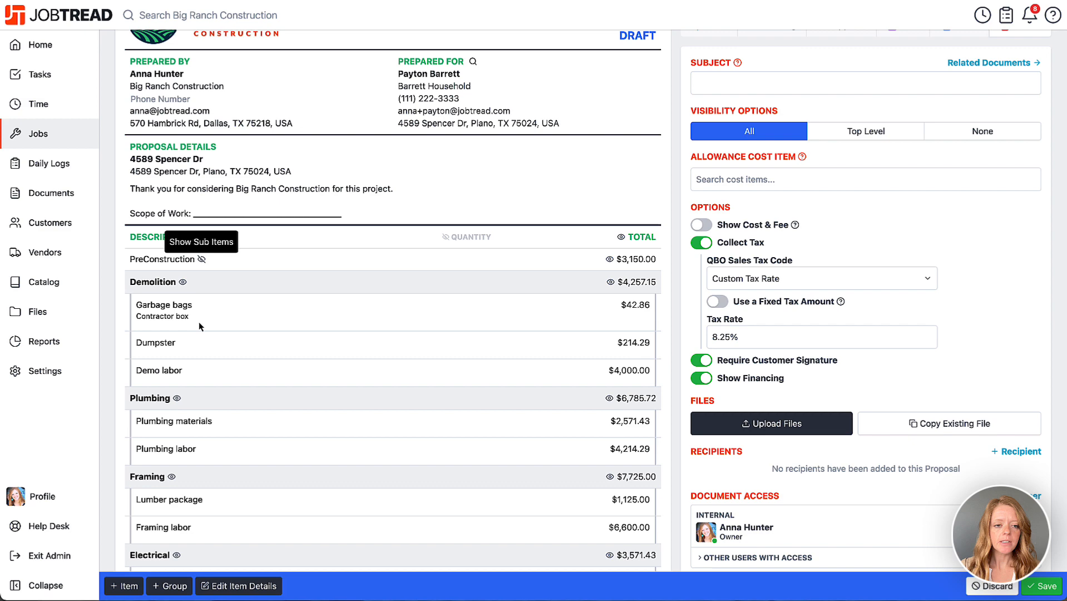
left_click(179, 282)
left_click(177, 306)
left_click(171, 330)
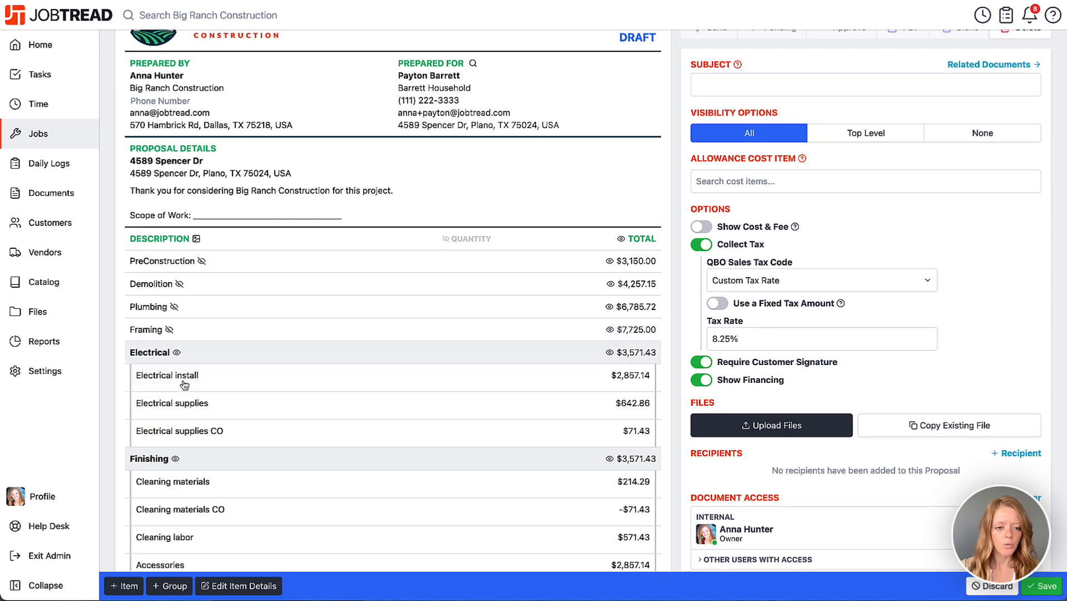
left_click(176, 354)
left_click(173, 375)
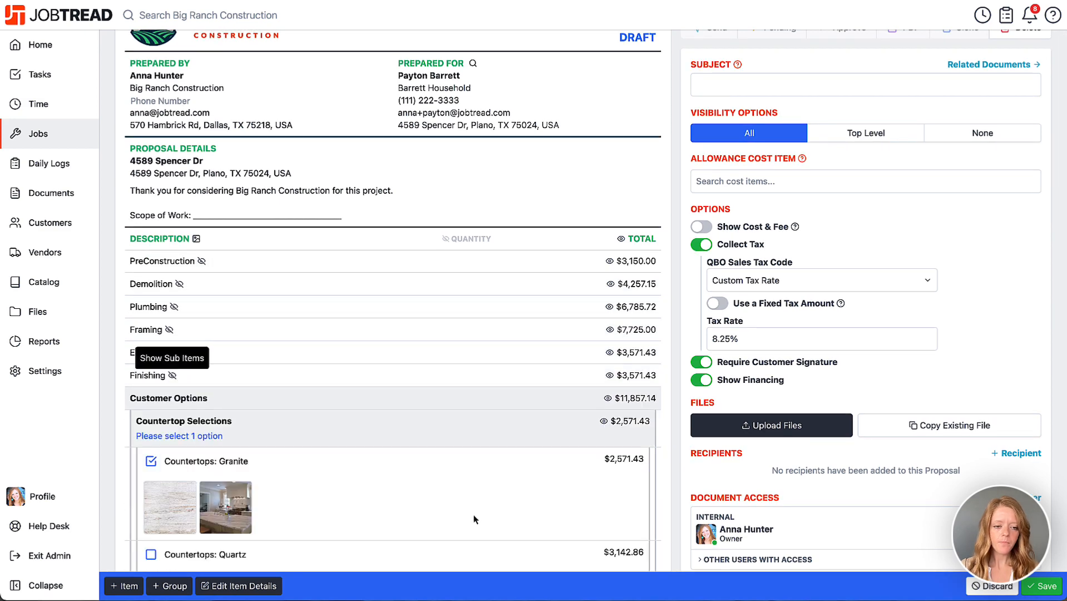
Step: Examine how the countertop and appliance options, their preselected choices and their prices are presented in the proposal
scroll(479, 505, "down", 5)
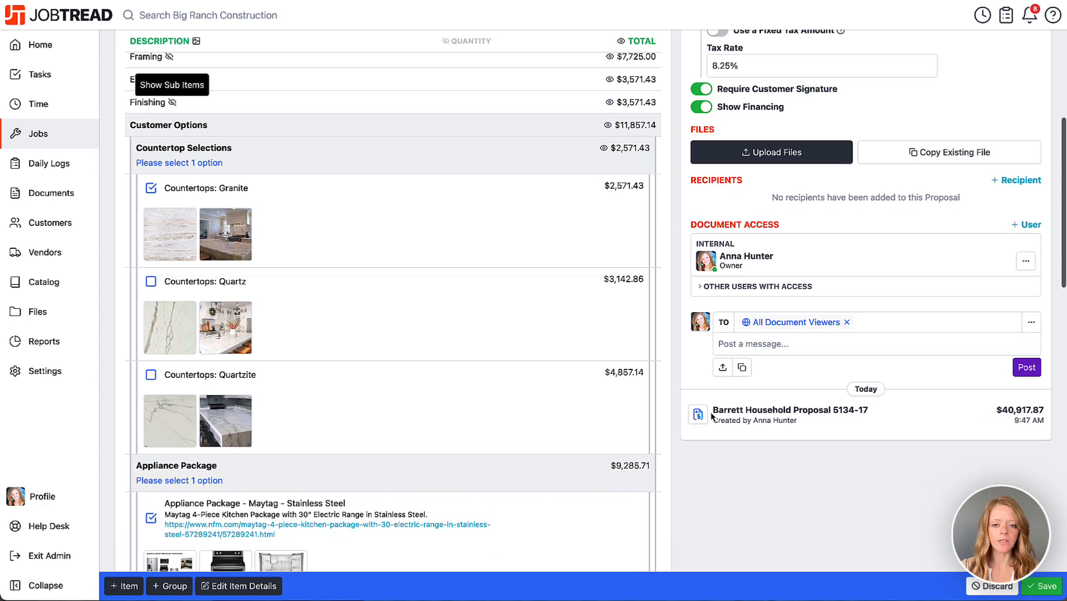
scroll(687, 455, "down", 1)
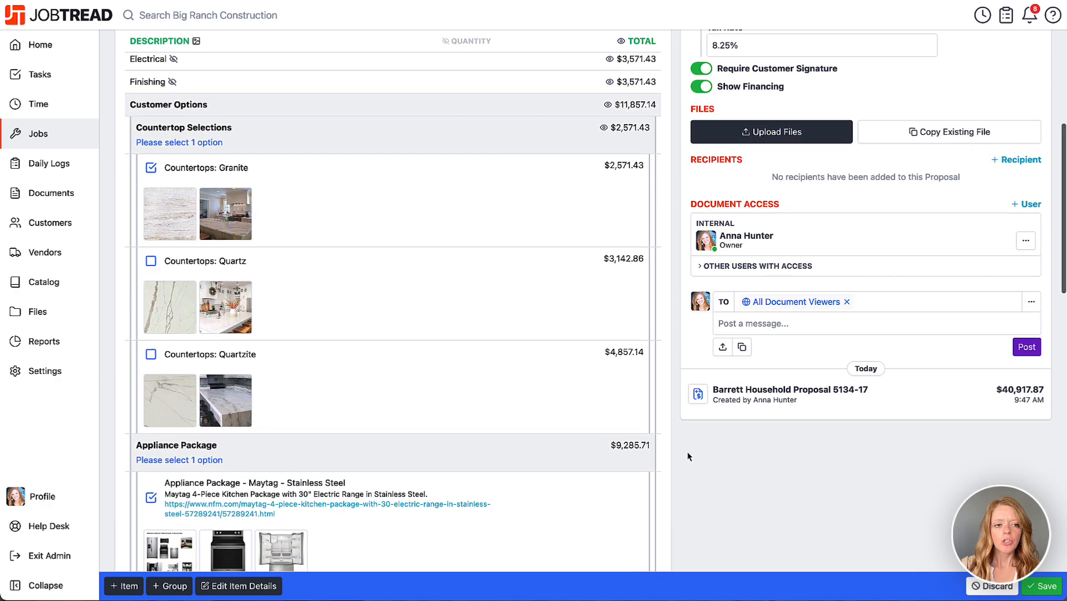
scroll(687, 451, "down", 1)
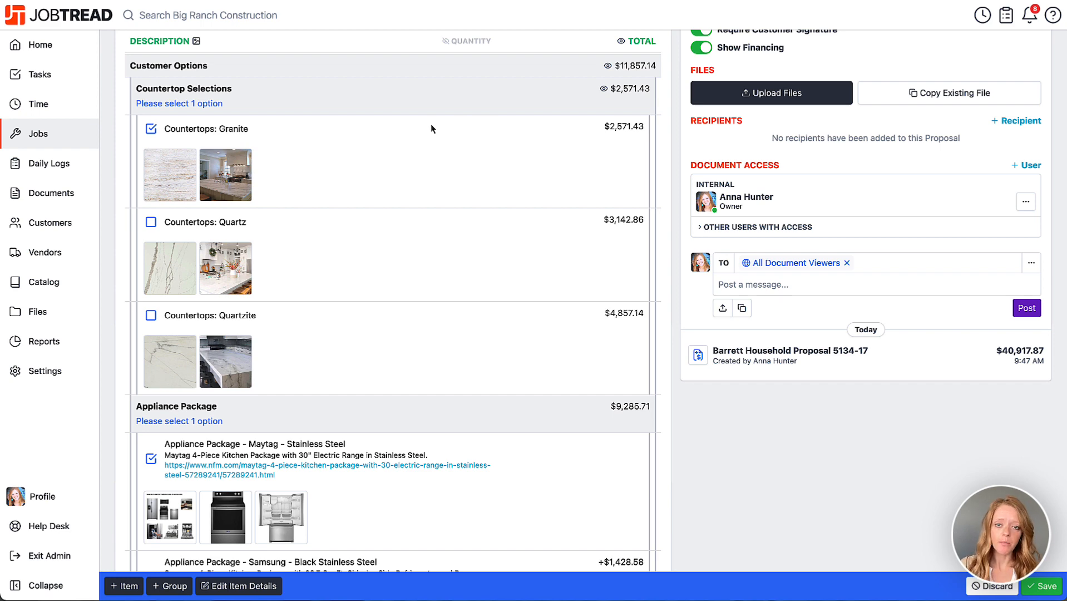
scroll(500, 411, "down", 3)
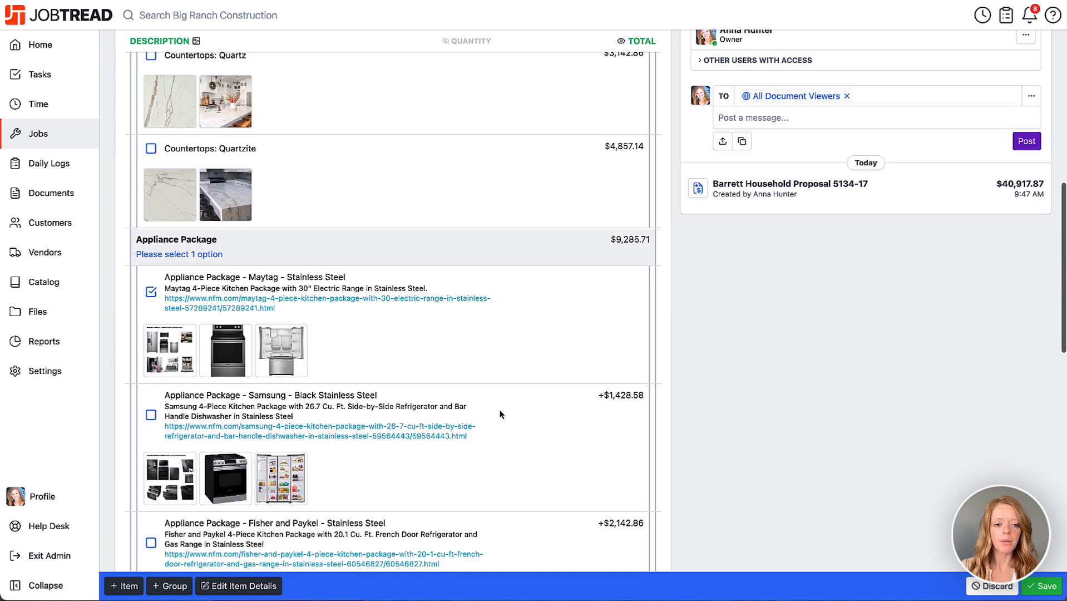
scroll(500, 411, "down", 1)
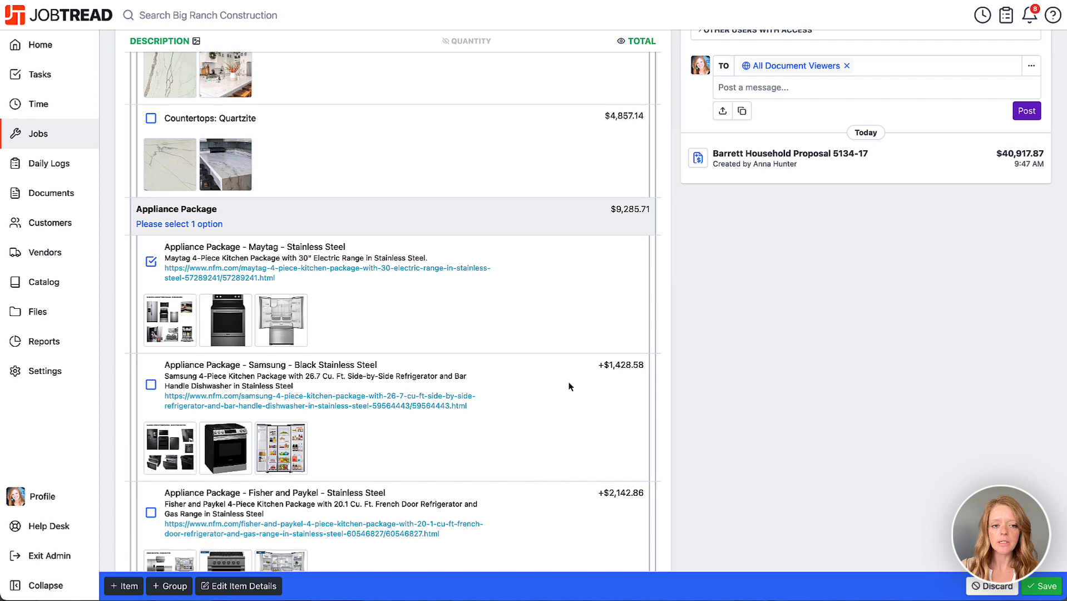
scroll(566, 374, "up", 3)
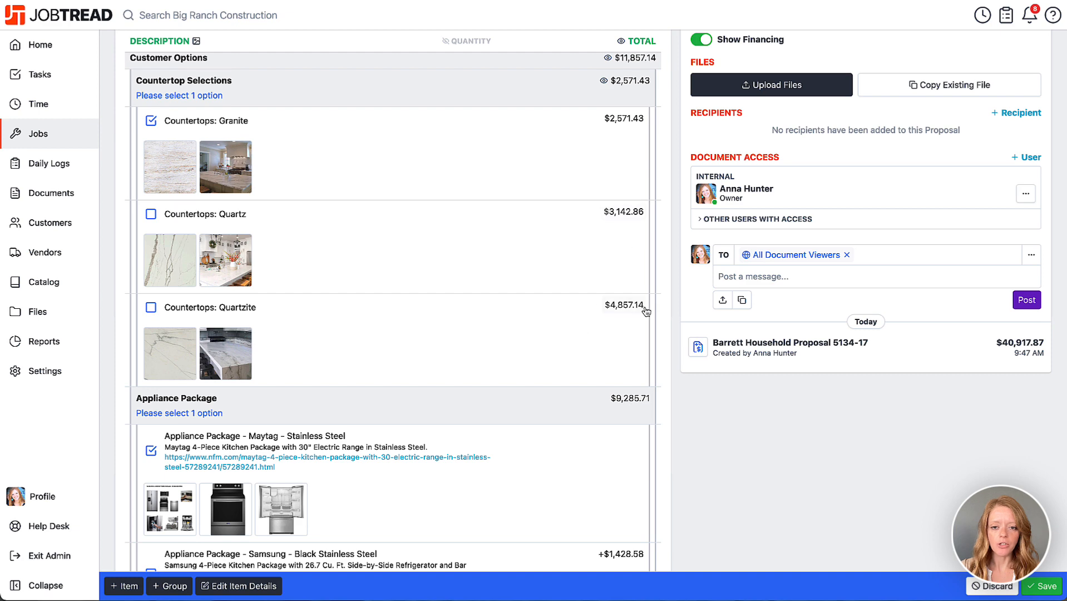
scroll(641, 380, "down", 3)
scroll(638, 379, "down", 2)
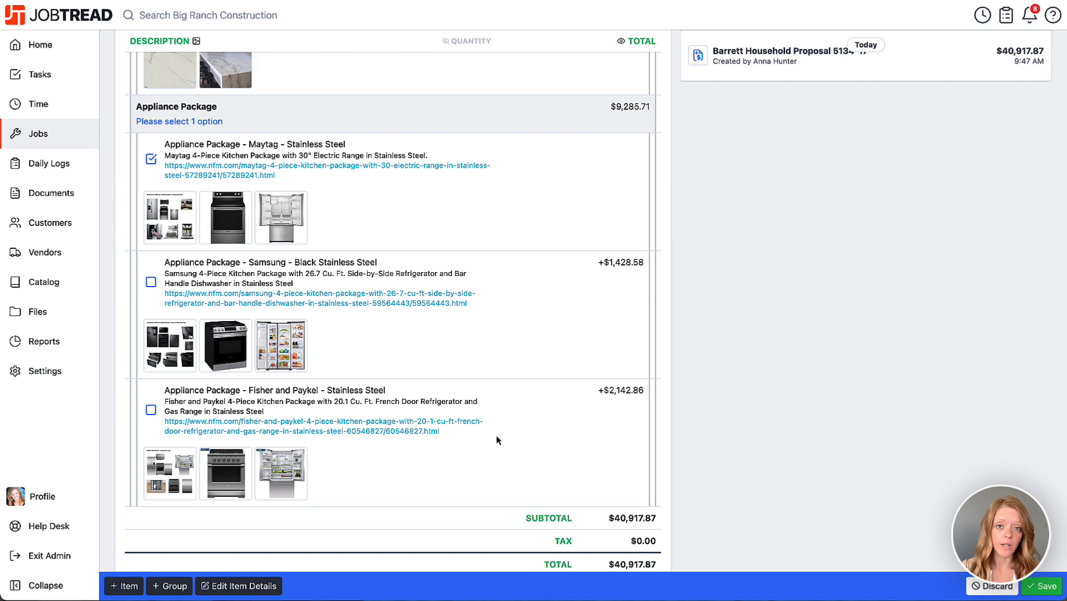
scroll(501, 431, "up", 7)
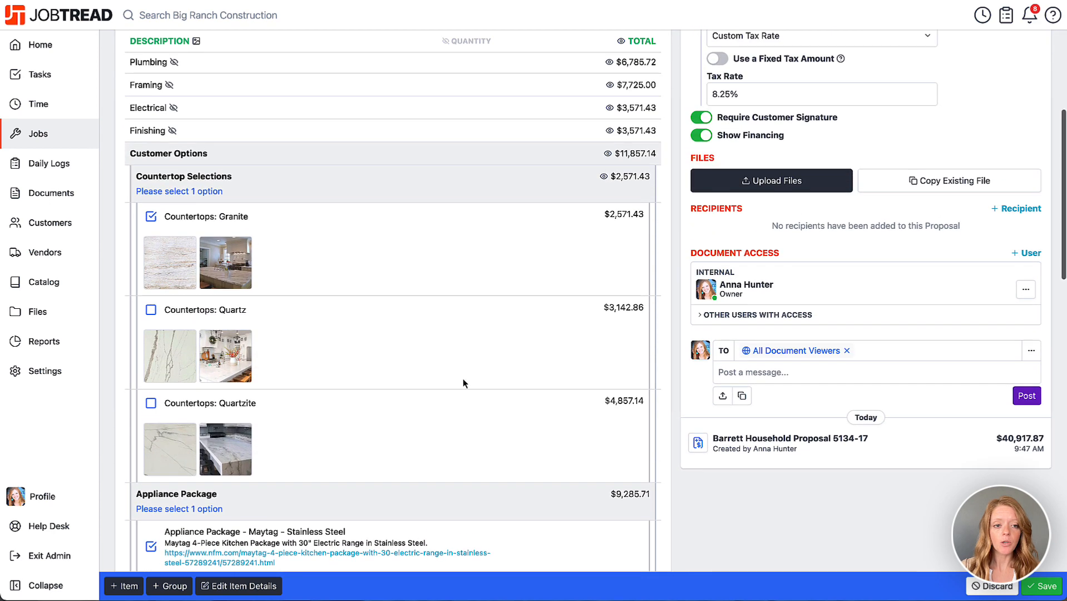
Step: Turn on Show Selection Amount Differences for the Countertop Selections group in the proposal and close its details
left_click(202, 179)
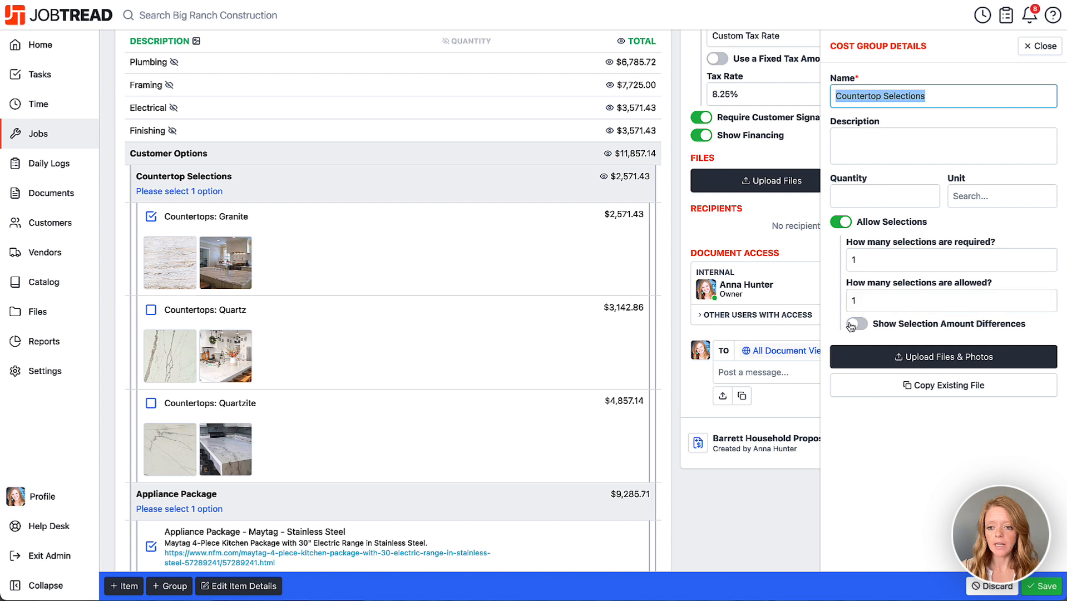
left_click(857, 324)
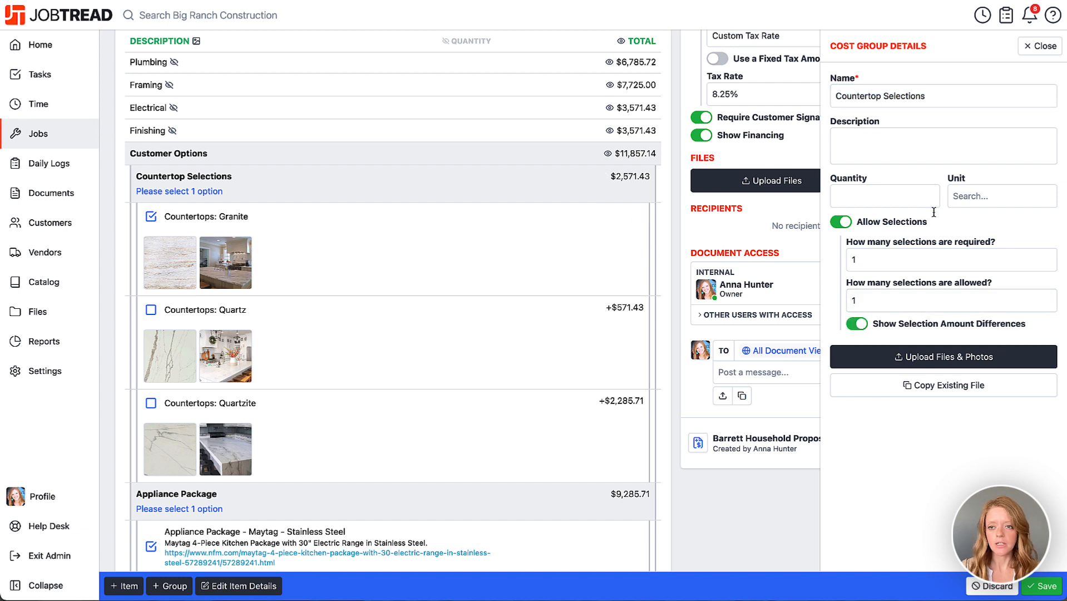
left_click(1038, 47)
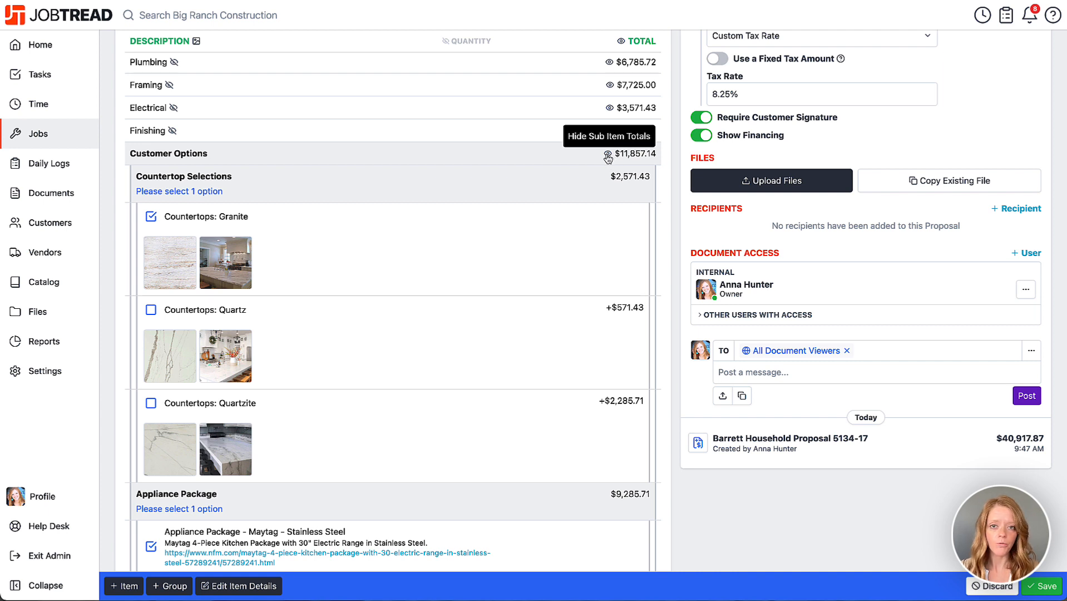
Step: Hide the sub item totals of the Customer Options group in the proposal and review how its countertop and appliance options are presented
left_click(607, 156)
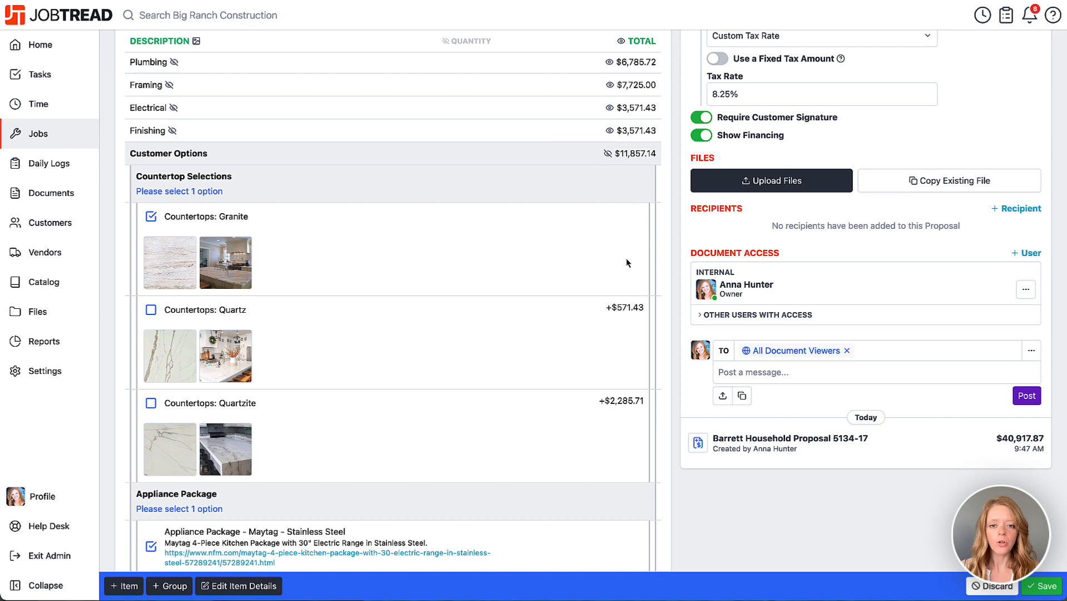
scroll(627, 263, "down", 3)
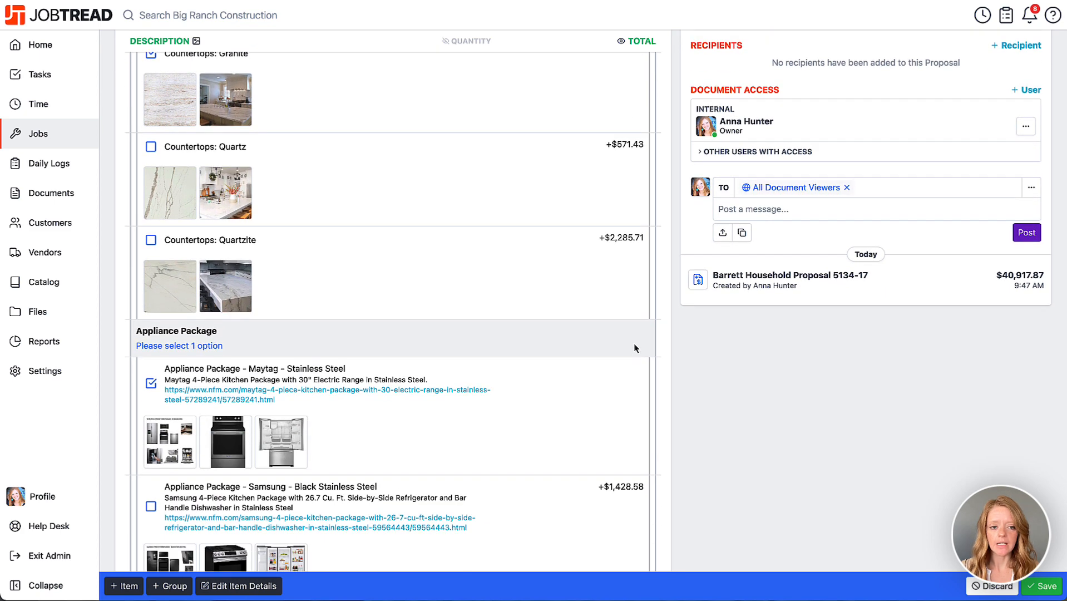
scroll(585, 290, "up", 3)
left_click(607, 155)
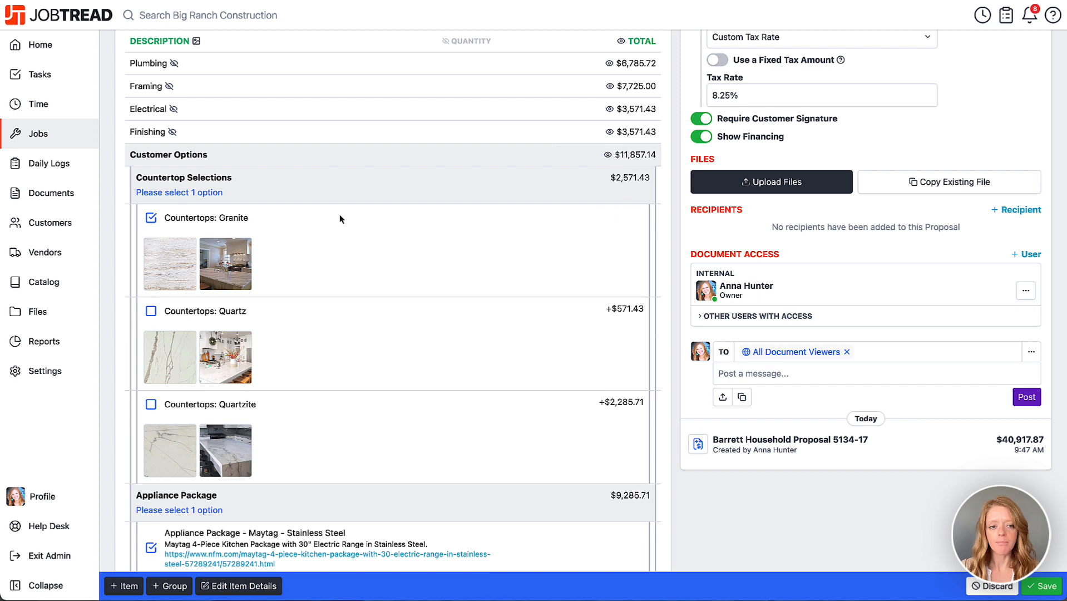
left_click(608, 156)
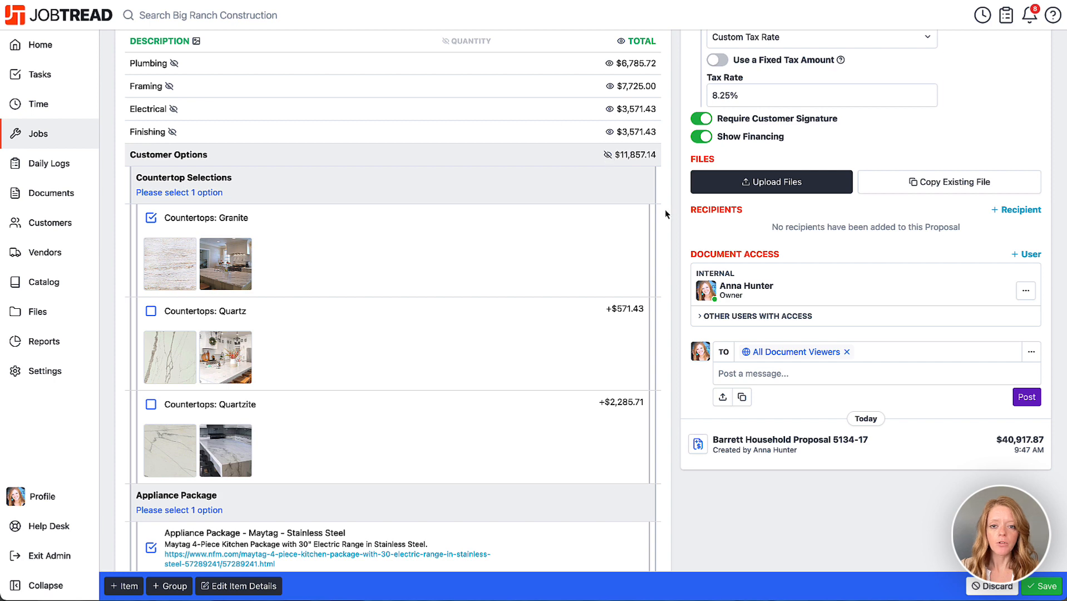
scroll(676, 226, "down", 4)
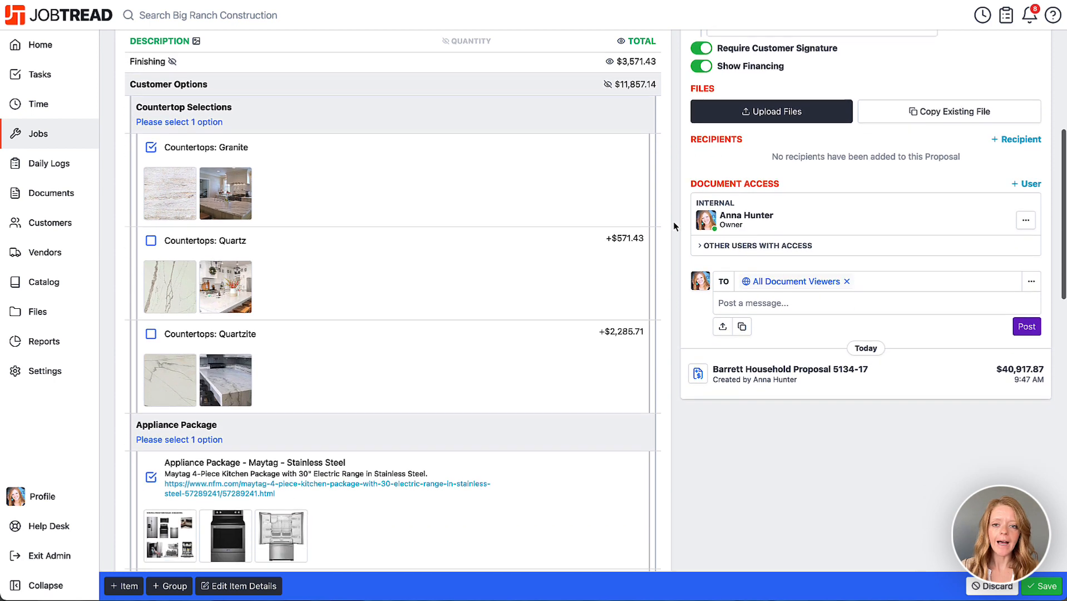
scroll(696, 336, "down", 4)
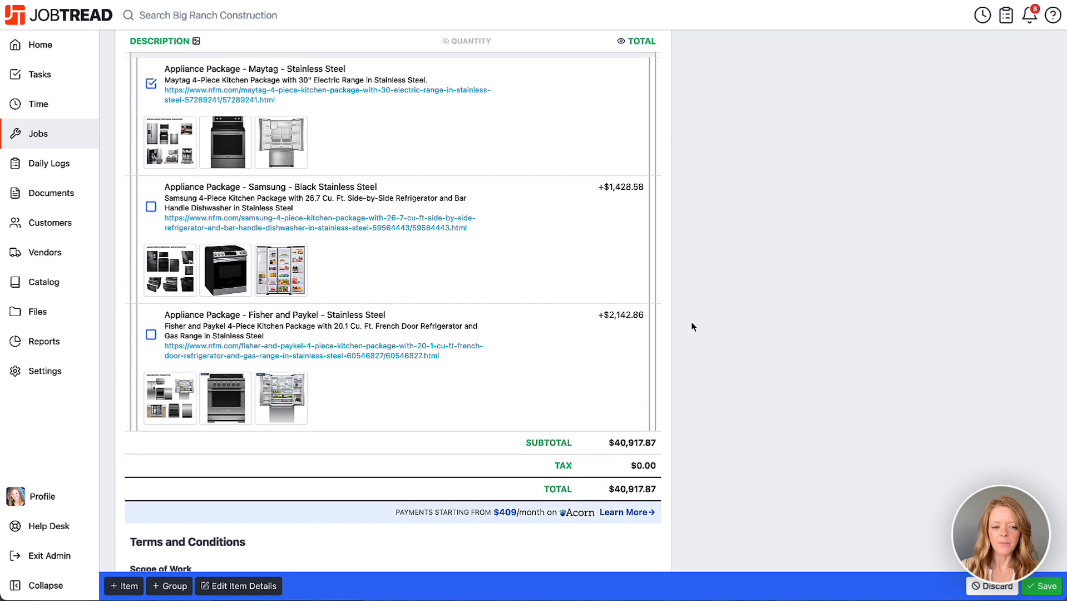
scroll(692, 326, "up", 1)
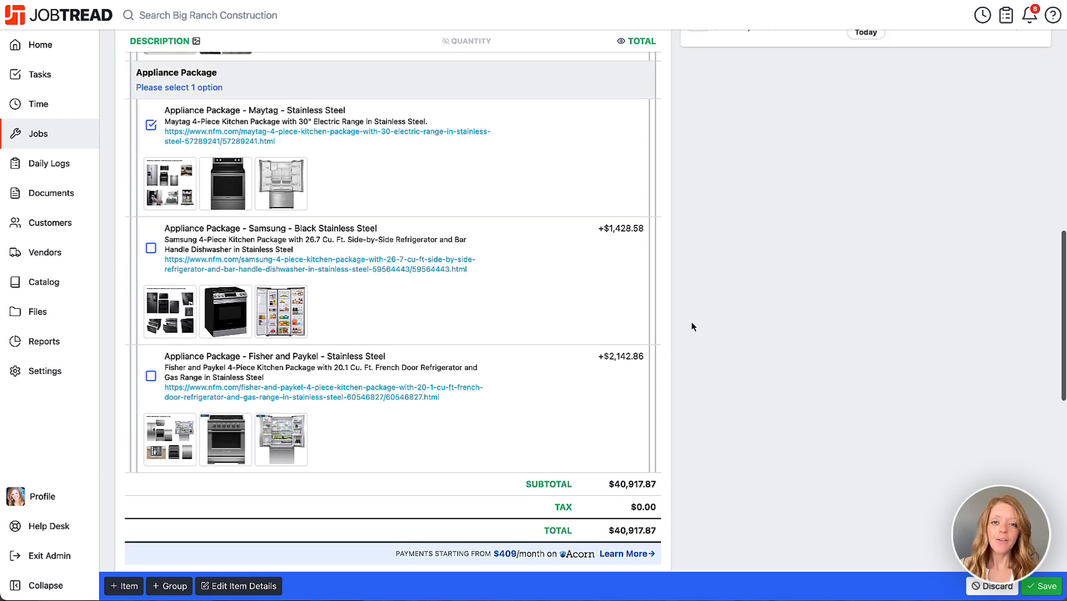